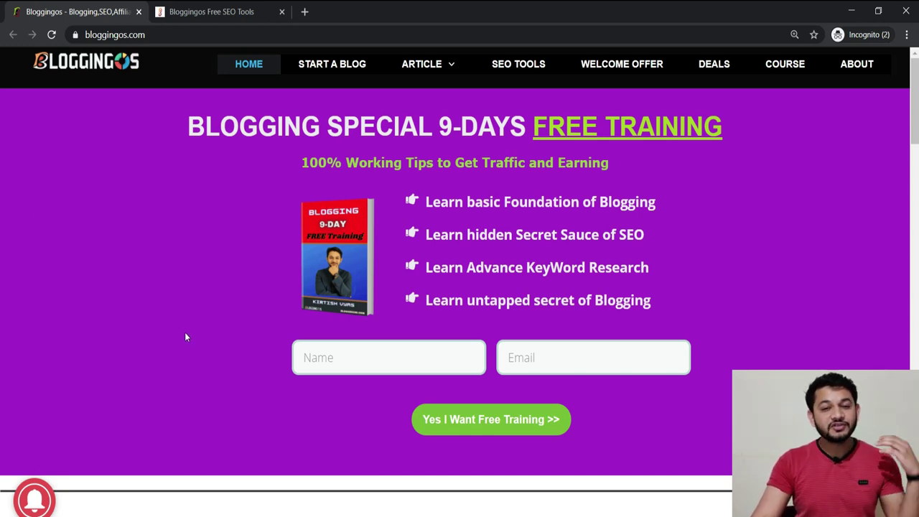
# - Browse the SEO Tools page's Most Popular, Keywords and BackLink Tools sections, down to Backlink Analyzer
pyautogui.click(505, 69)
pyautogui.scroll(-3, 236, 236)
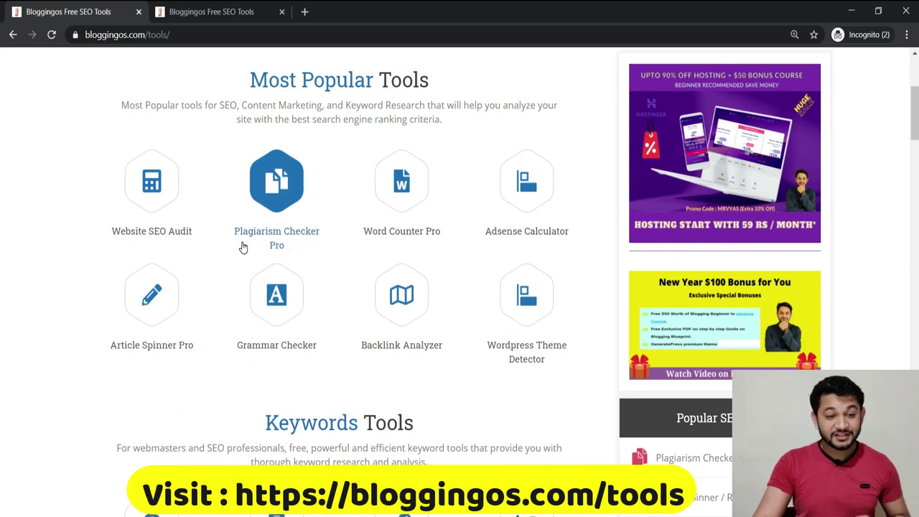
pyautogui.scroll(3, 243, 247)
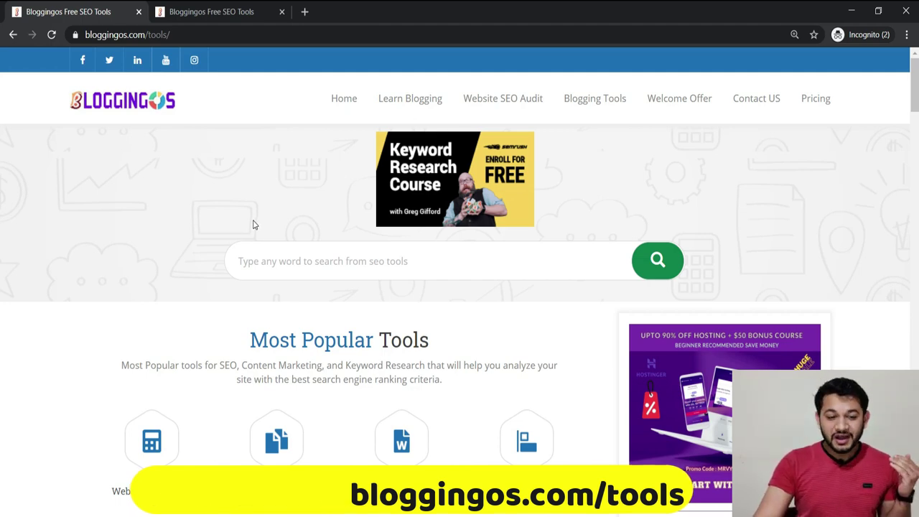
pyautogui.scroll(-2, 253, 225)
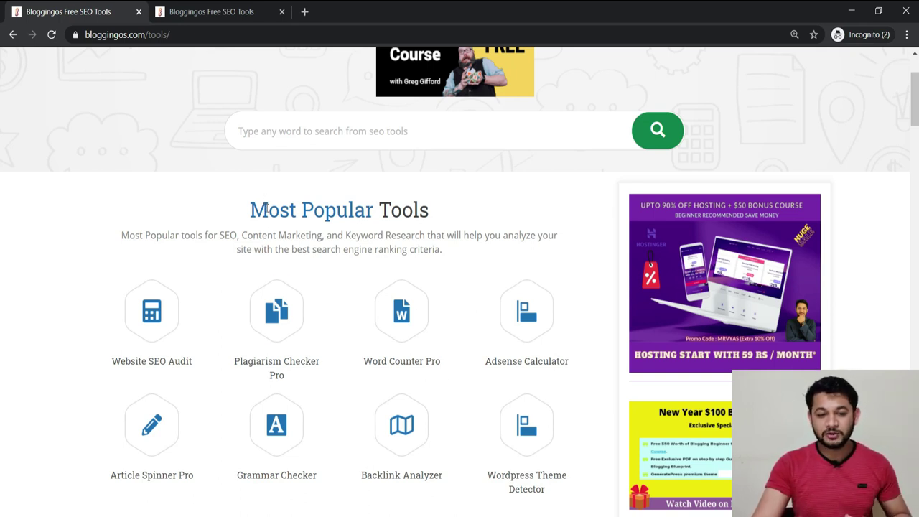
pyautogui.scroll(-1, 406, 328)
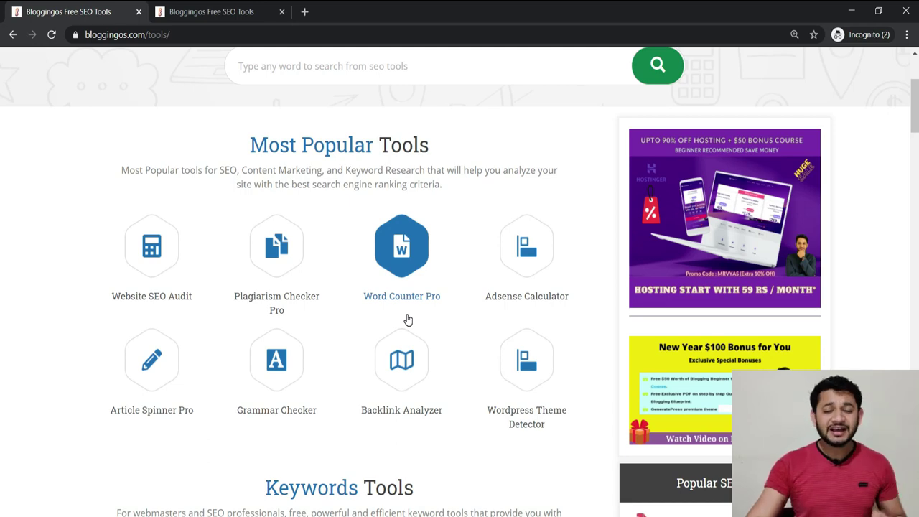
pyautogui.scroll(-5, 408, 320)
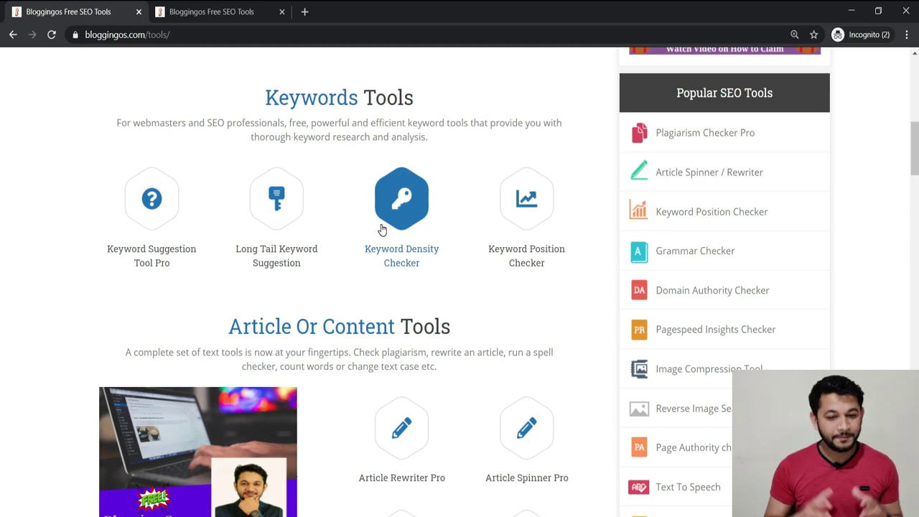
pyautogui.scroll(-9, 381, 229)
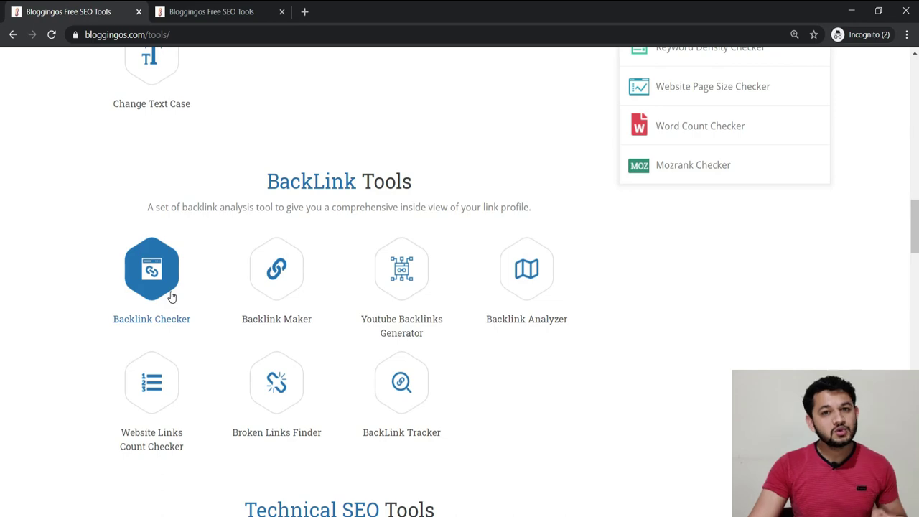
pyautogui.scroll(-10, 171, 293)
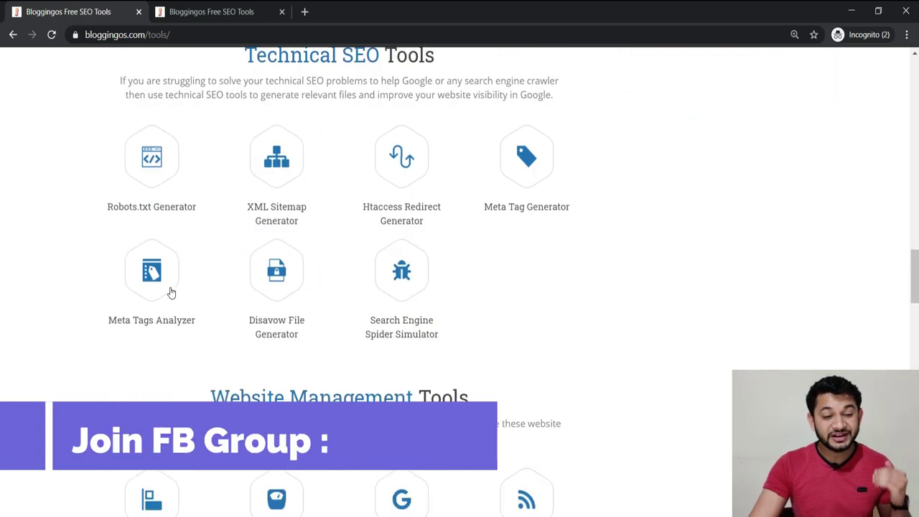
pyautogui.scroll(5, 171, 293)
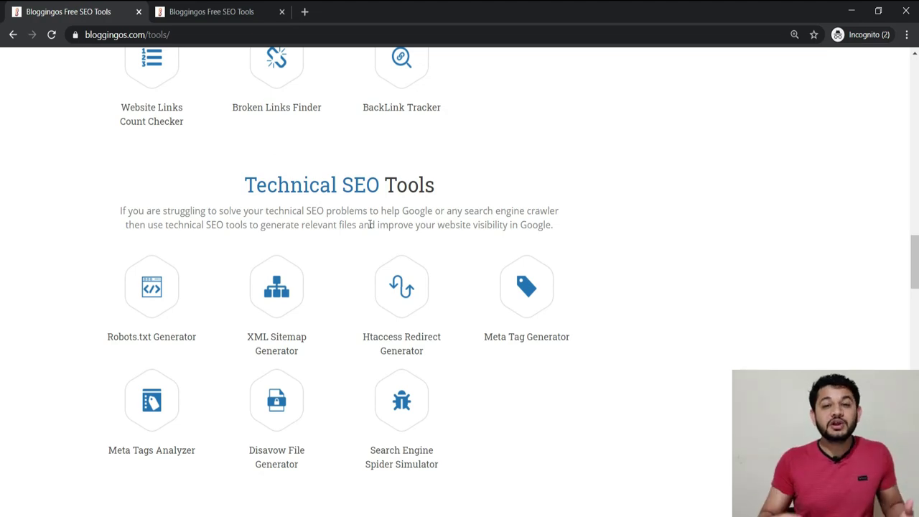
pyautogui.scroll(-7, 370, 225)
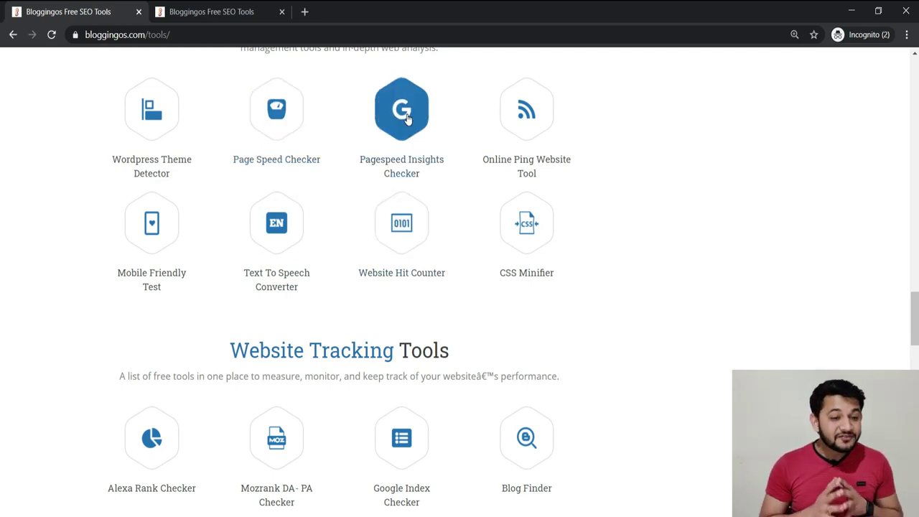
pyautogui.scroll(-3, 407, 119)
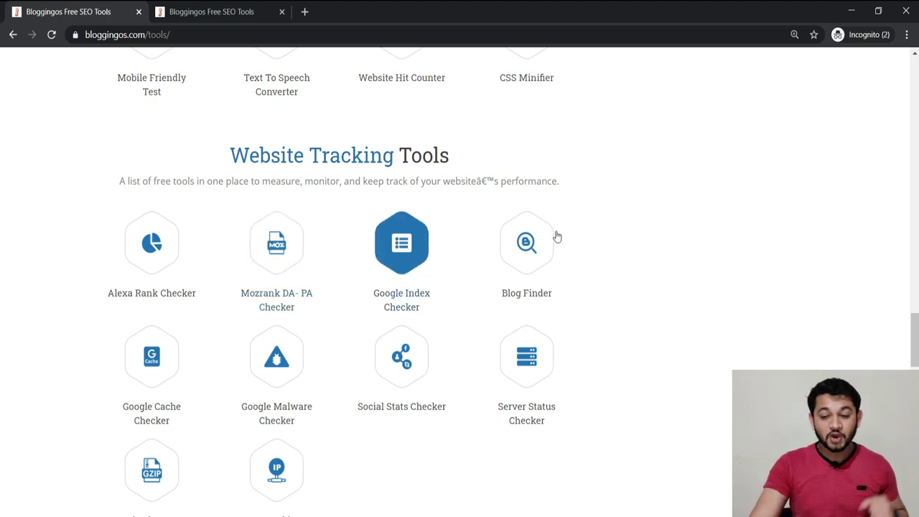
pyautogui.moveTo(914, 337); pyautogui.dragTo(1, 47)
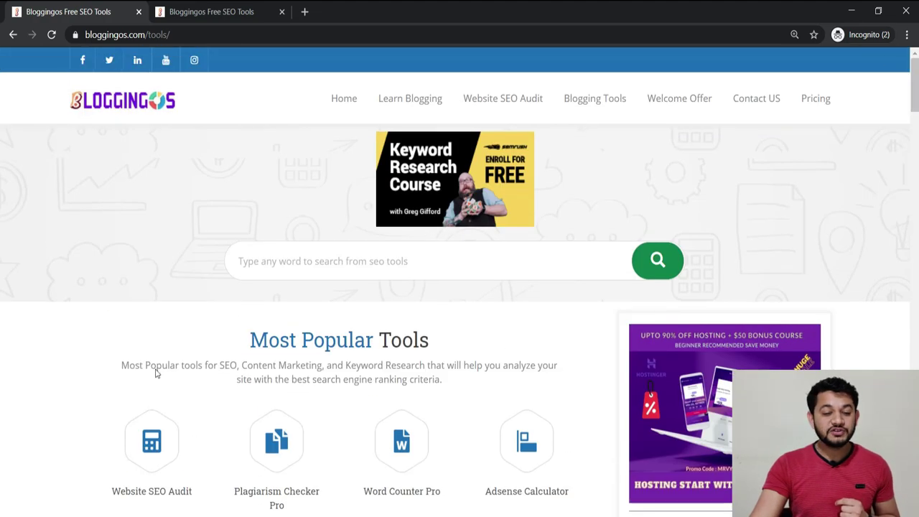
# - Open the Website SEO Audit tool in a new tab
pyautogui.rightClick(152, 443)
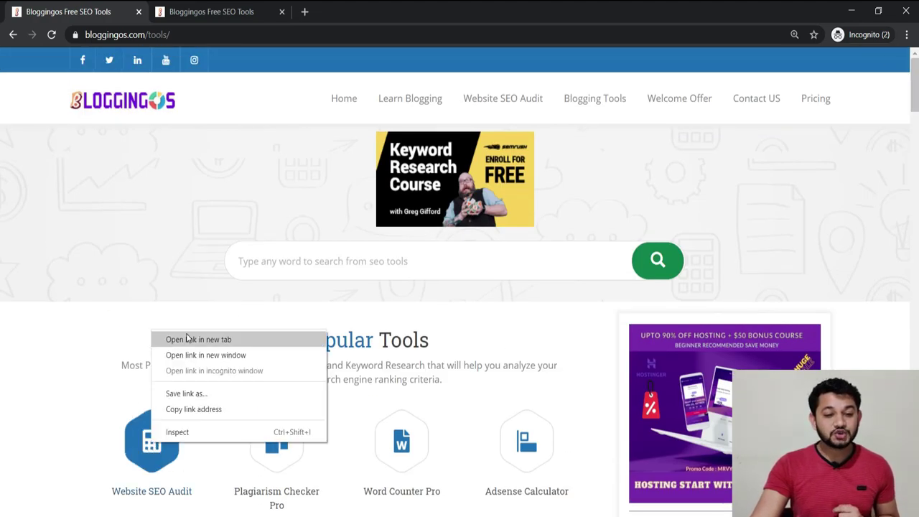
pyautogui.click(188, 340)
pyautogui.click(241, 7)
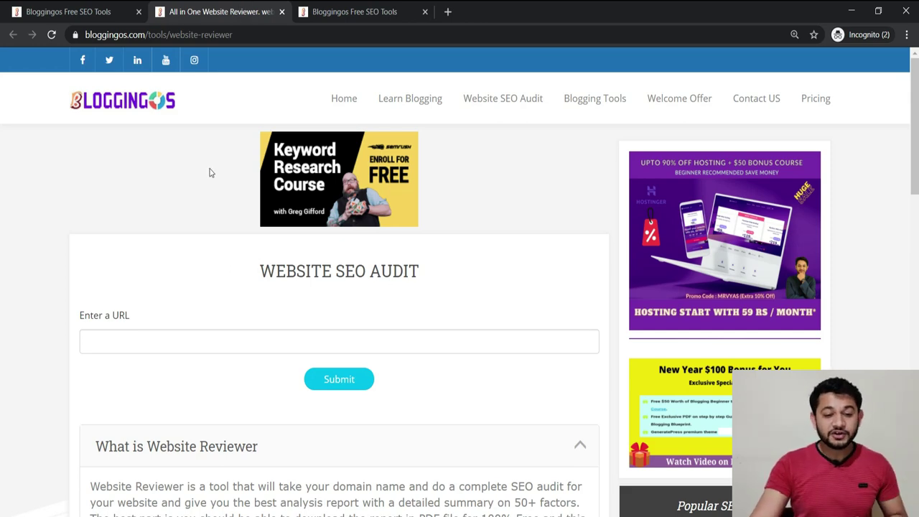
pyautogui.scroll(-3, 399, 280)
pyautogui.scroll(-1, 232, 379)
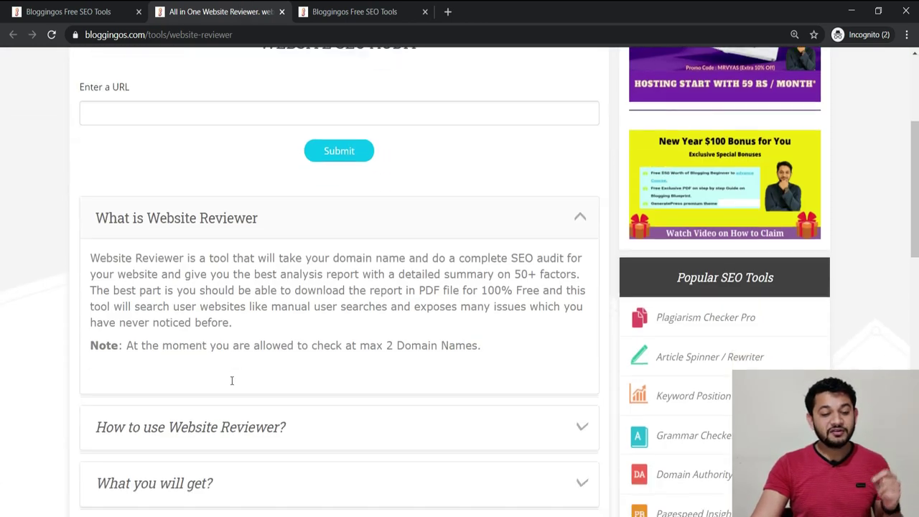
pyautogui.scroll(2, 230, 423)
pyautogui.click(120, 212)
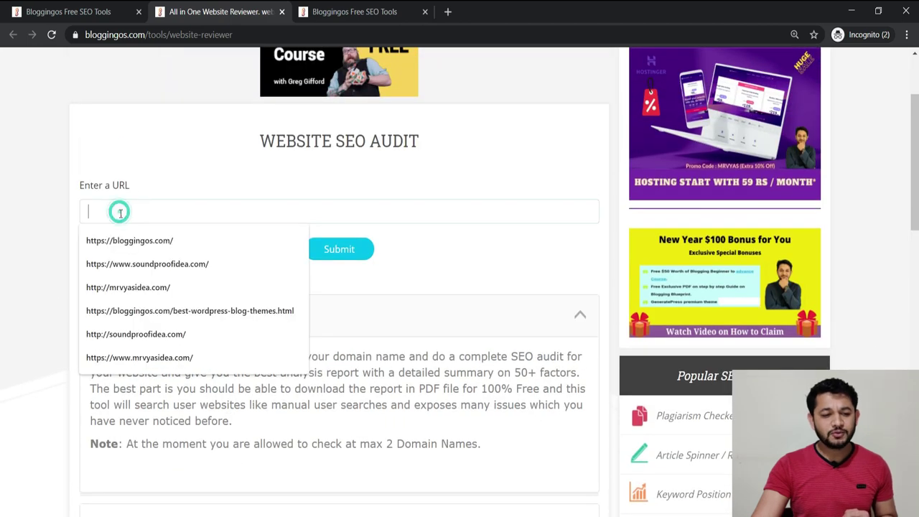
pyautogui.click(121, 237)
pyautogui.click(362, 255)
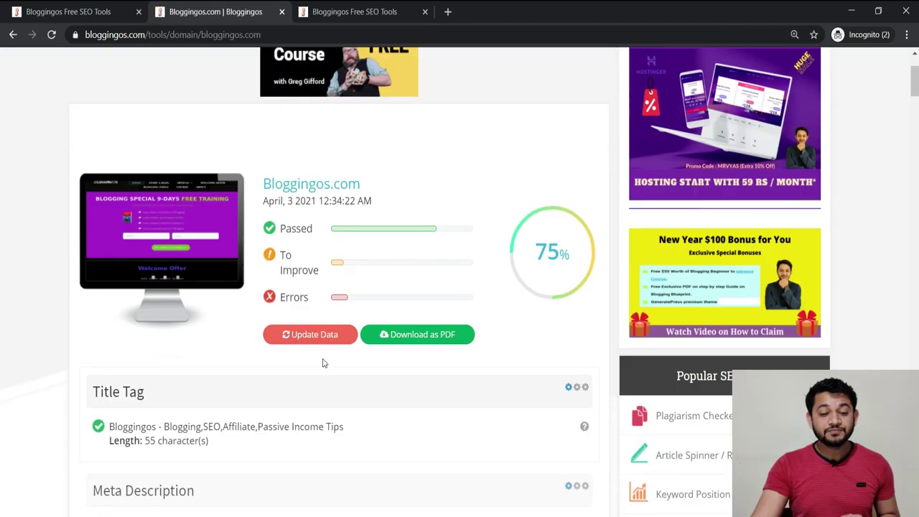
pyautogui.click(322, 335)
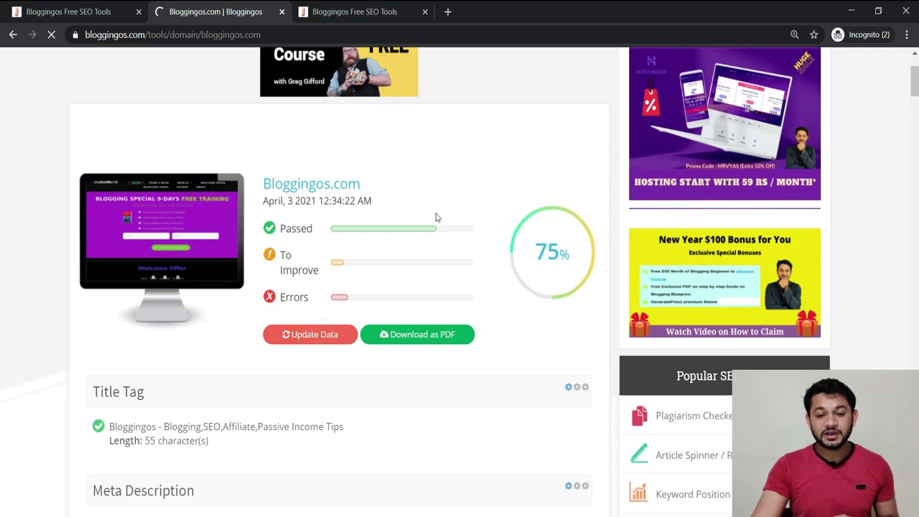
pyautogui.scroll(-1, 510, 337)
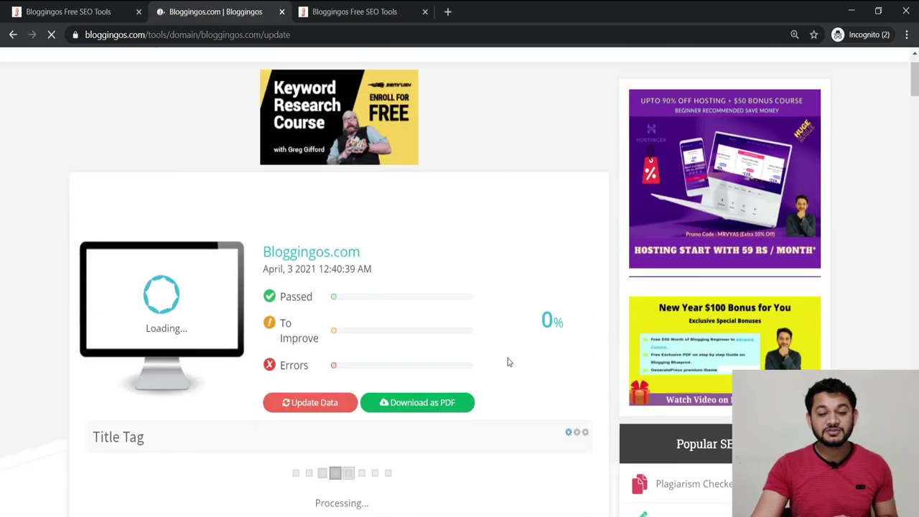
# - Review the refreshed 36% report: Title Tag help, Meta Description, Headings (0 H1, 6 H2) and Keyword Consistency
pyautogui.scroll(-1, 542, 329)
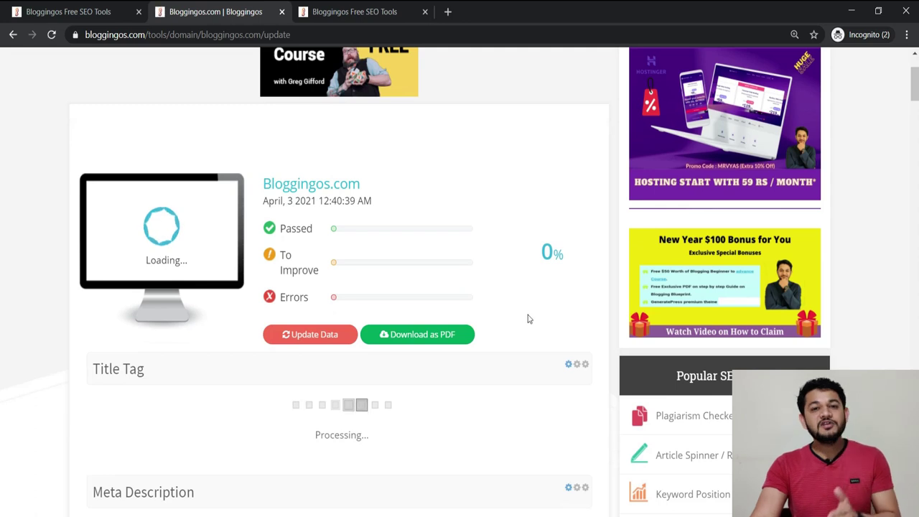
pyautogui.scroll(-2, 473, 371)
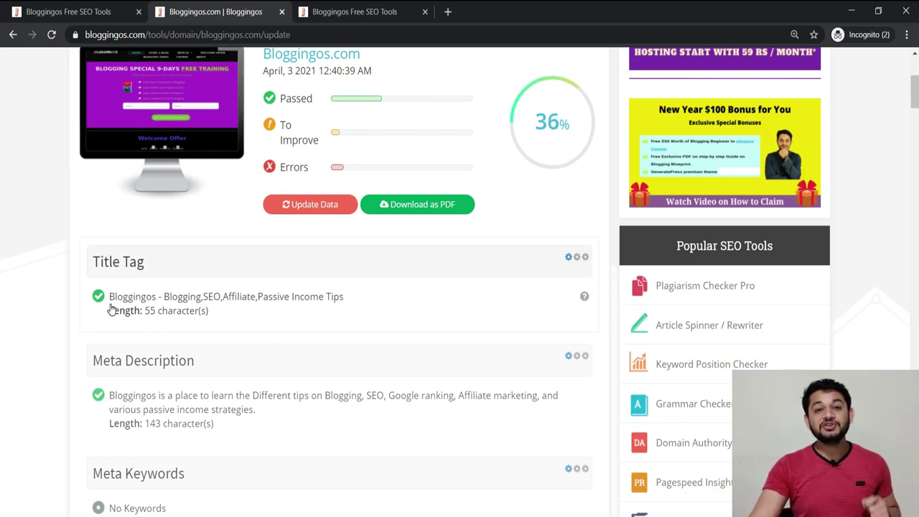
pyautogui.click(584, 297)
pyautogui.click(585, 298)
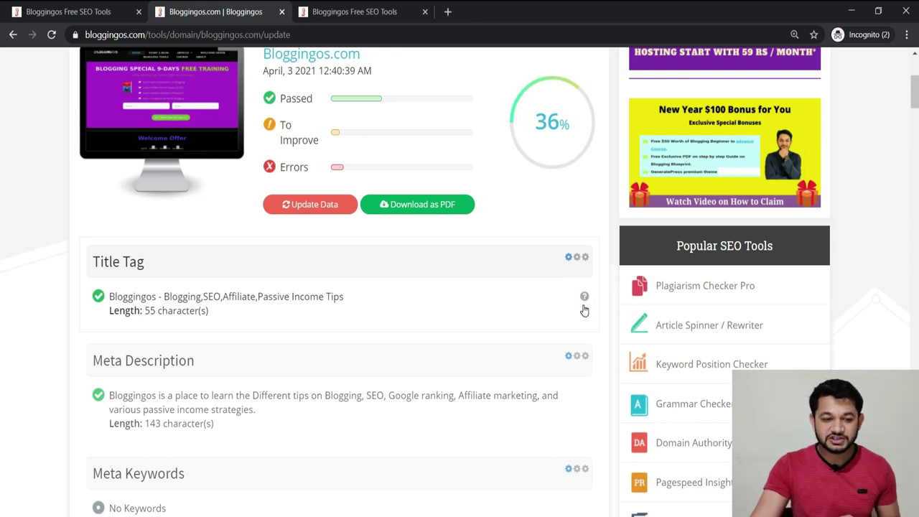
pyautogui.scroll(-2, 140, 272)
pyautogui.scroll(-2, 144, 300)
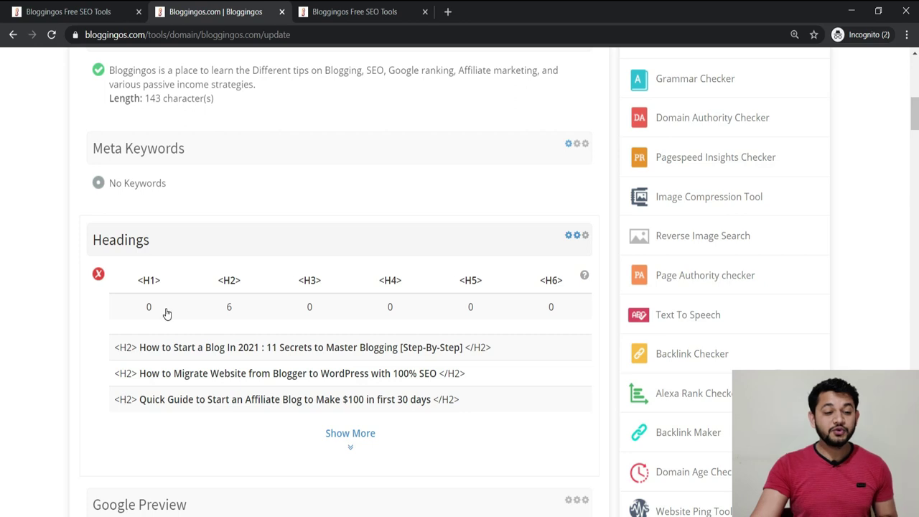
pyautogui.scroll(-3, 167, 312)
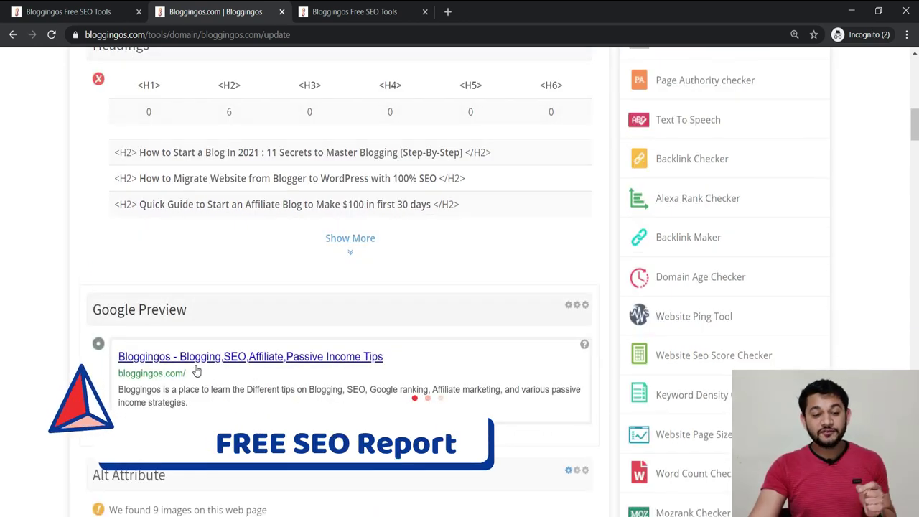
pyautogui.scroll(-9, 382, 357)
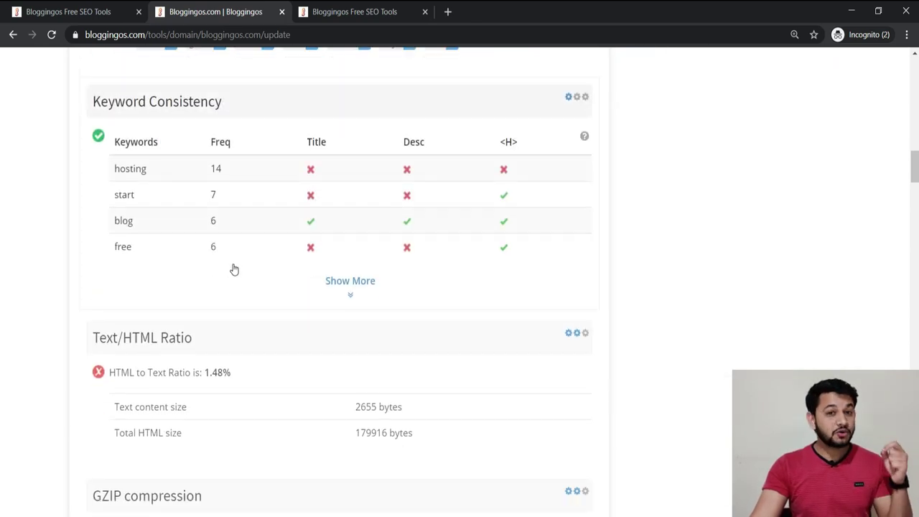
pyautogui.scroll(-5, 234, 270)
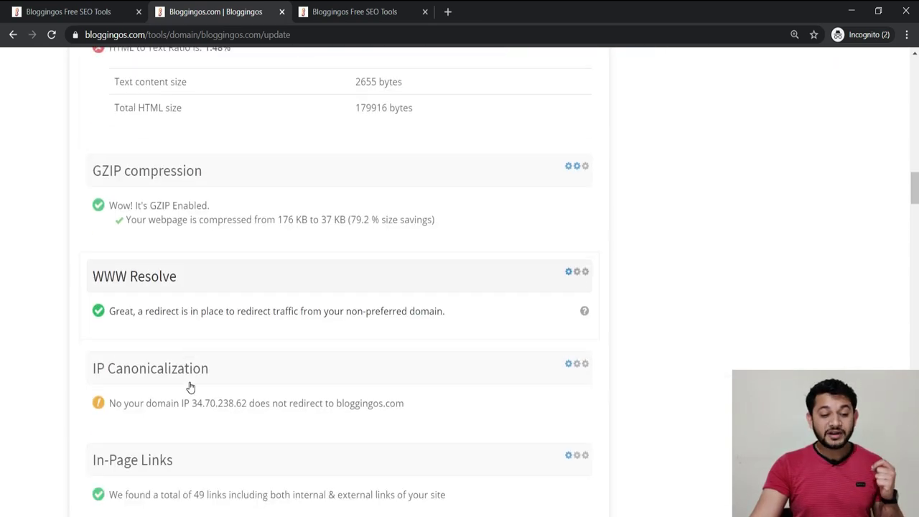
pyautogui.scroll(-3, 189, 372)
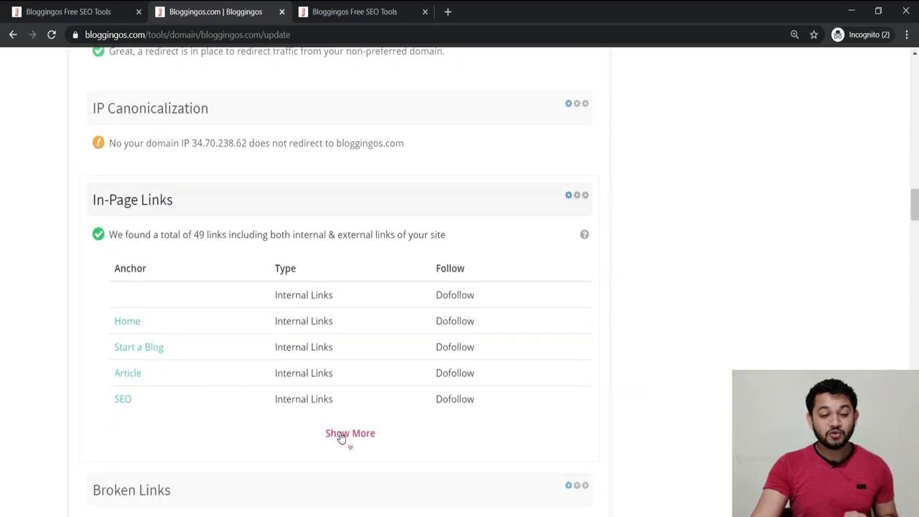
pyautogui.click(341, 434)
pyautogui.scroll(-3, 321, 412)
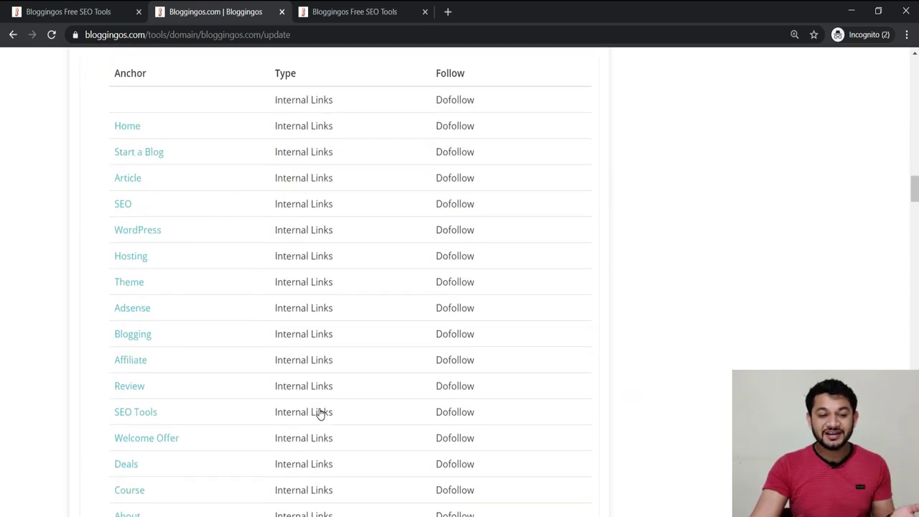
pyautogui.scroll(-18, 437, 268)
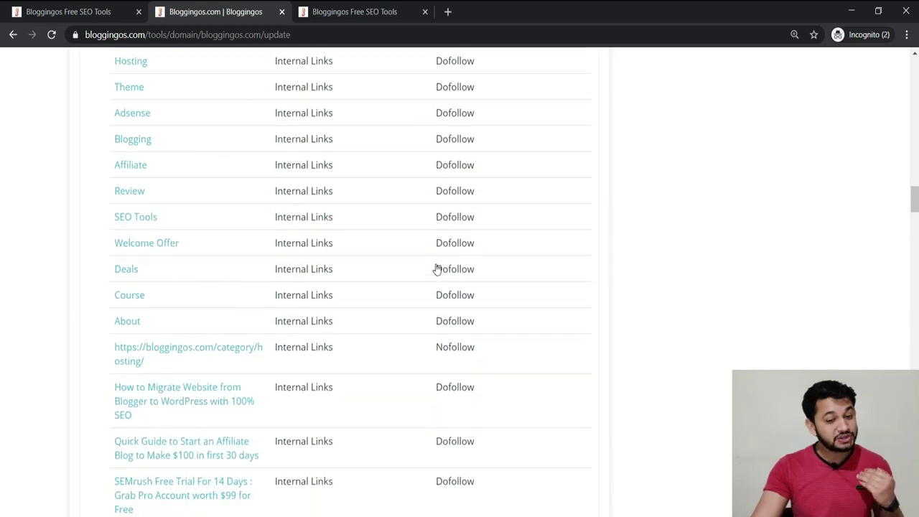
pyautogui.scroll(-3, 437, 277)
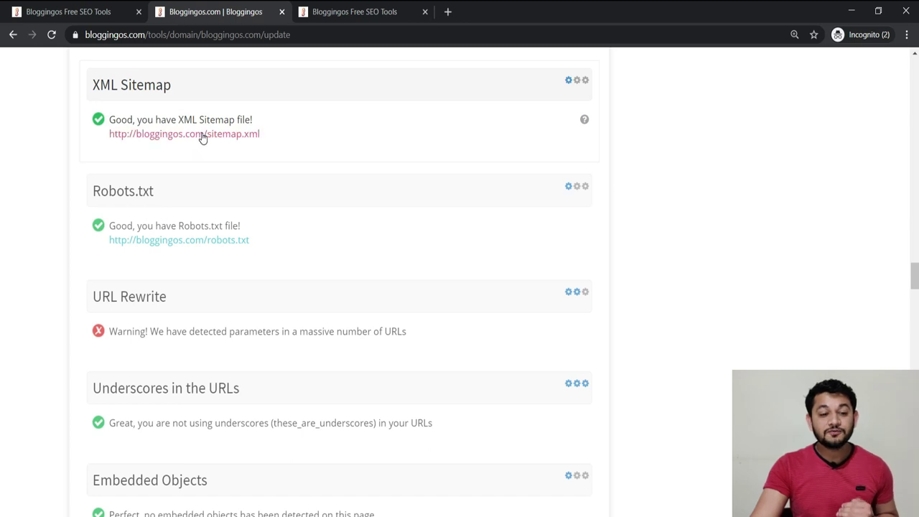
pyautogui.scroll(-3, 199, 197)
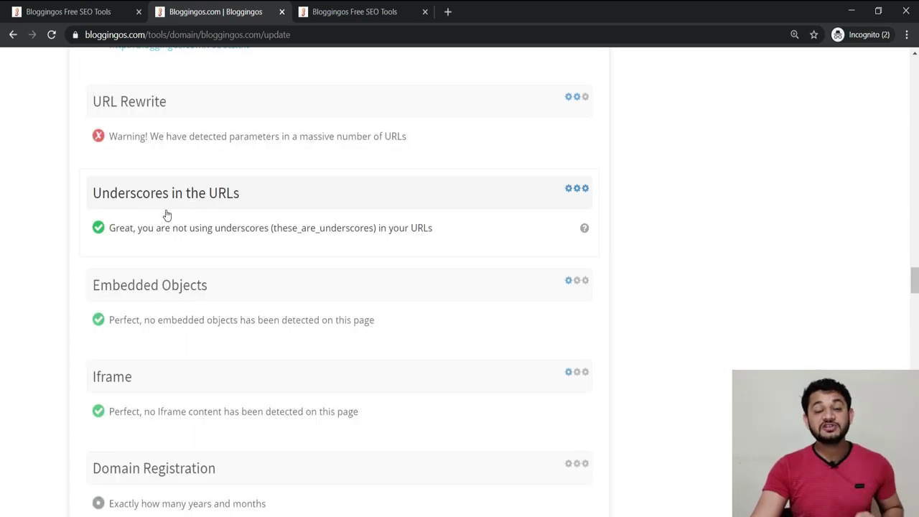
pyautogui.scroll(-6, 155, 215)
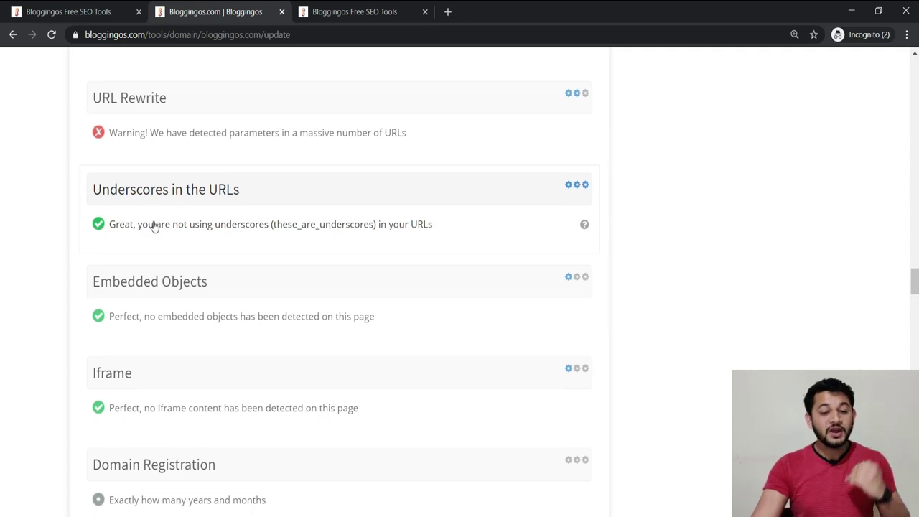
pyautogui.scroll(-13, 168, 330)
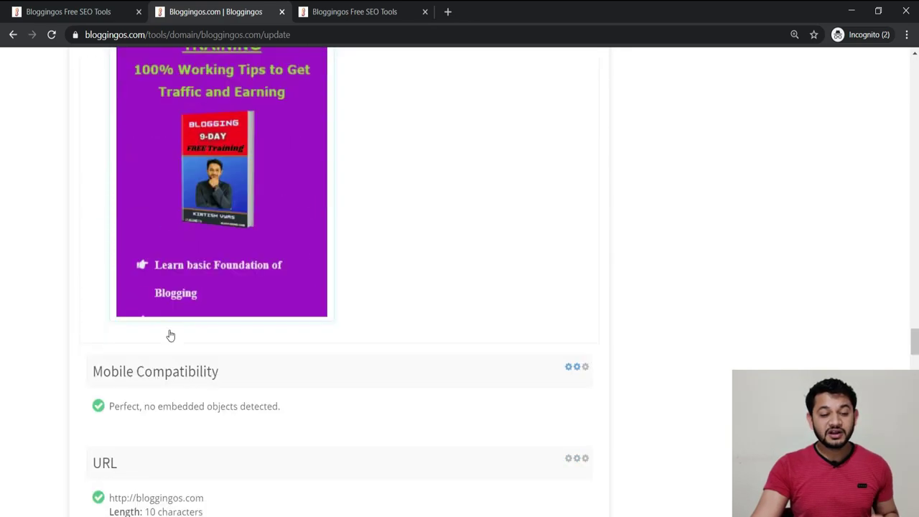
pyautogui.scroll(-10, 194, 272)
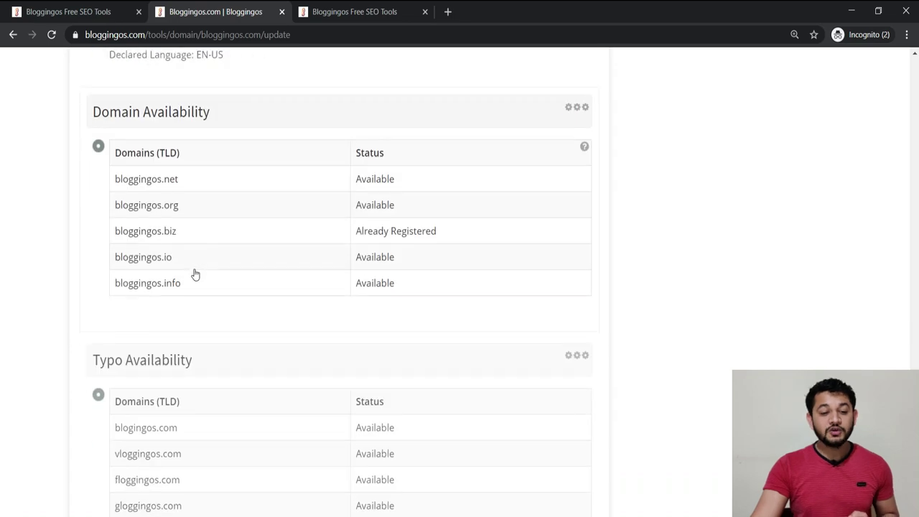
pyautogui.scroll(-14, 195, 298)
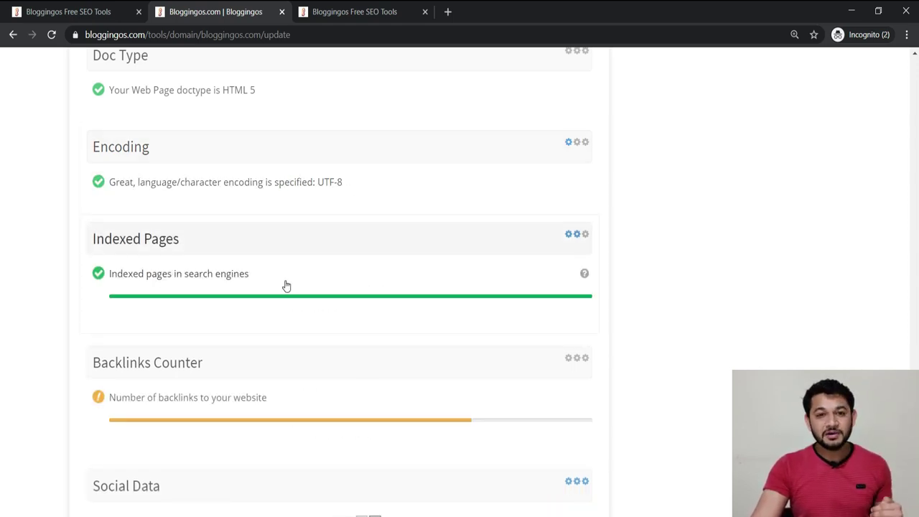
pyautogui.scroll(-1, 285, 287)
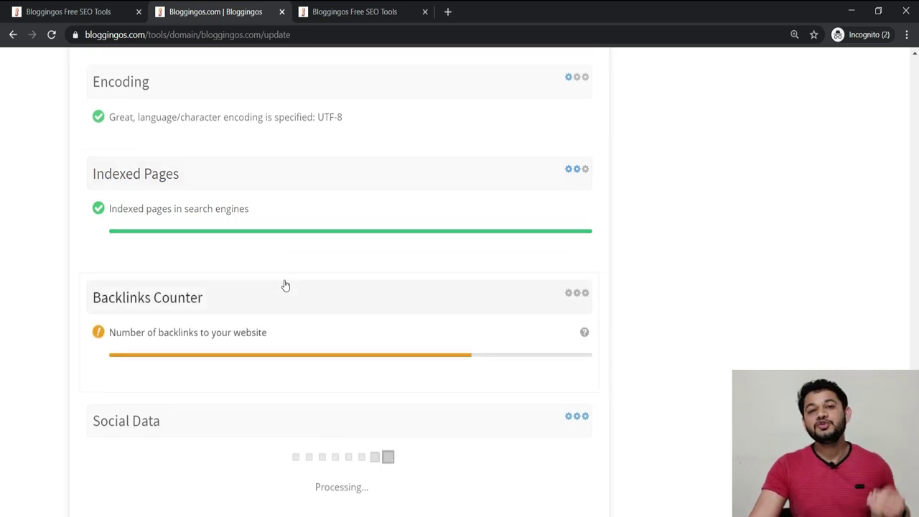
pyautogui.scroll(-5, 285, 288)
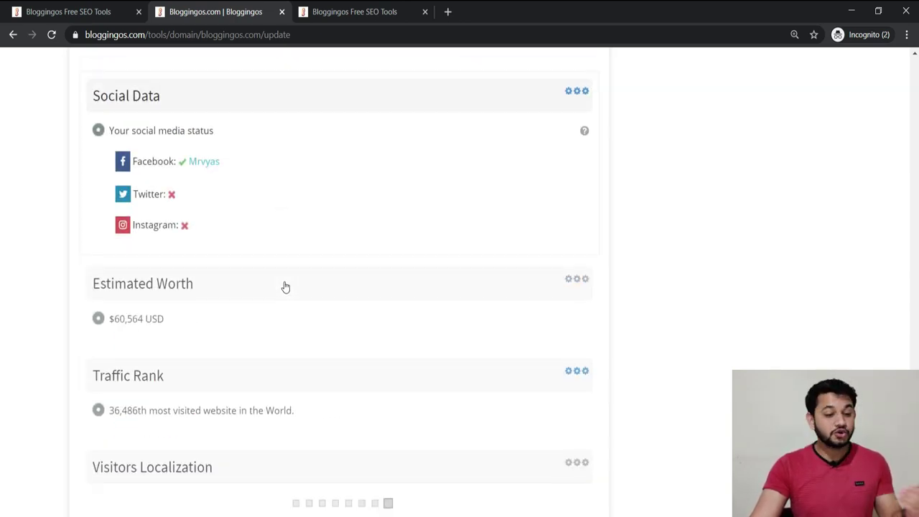
pyautogui.scroll(-2, 283, 287)
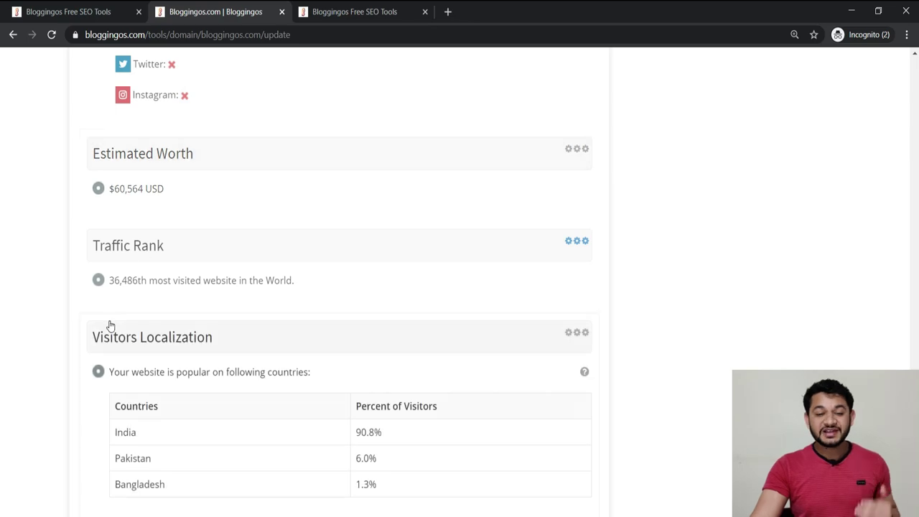
pyautogui.scroll(-3, 172, 352)
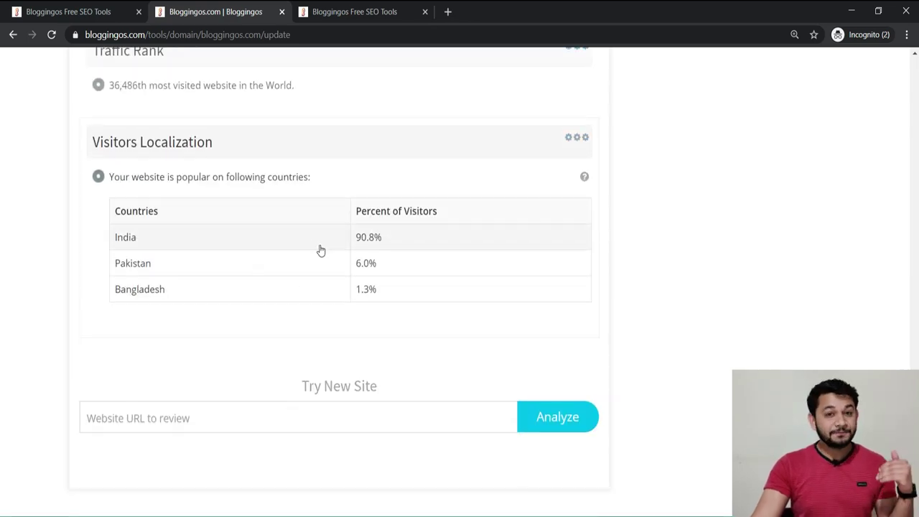
pyautogui.scroll(20, 883, 236)
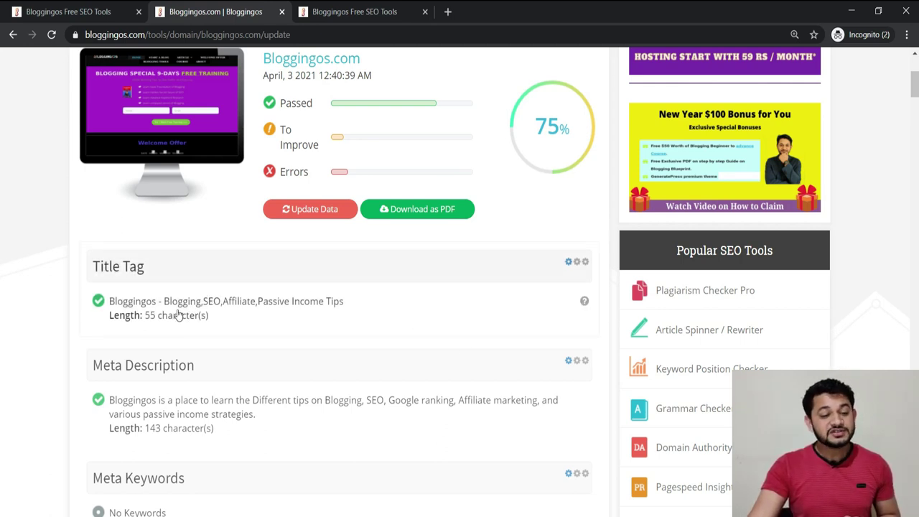
# - Expand the advice on title tag length
pyautogui.click(584, 301)
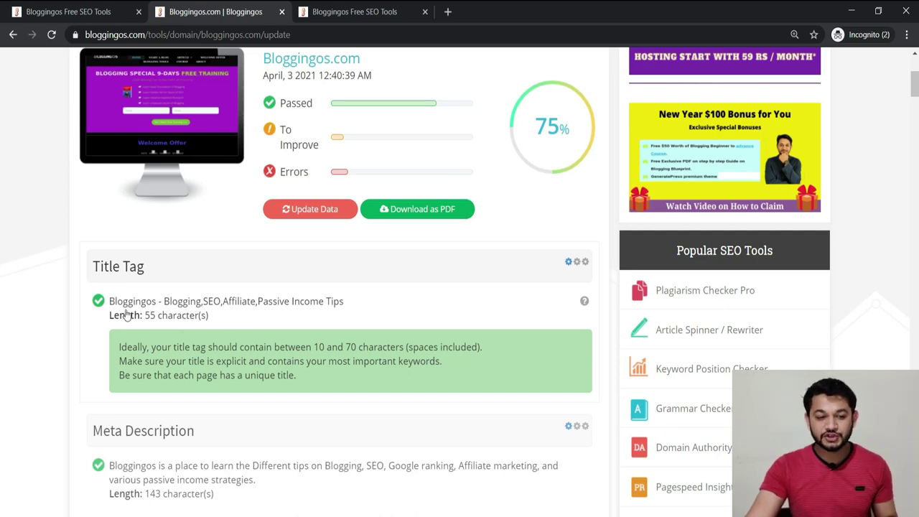
pyautogui.scroll(-10, 103, 314)
pyautogui.scroll(3, 103, 317)
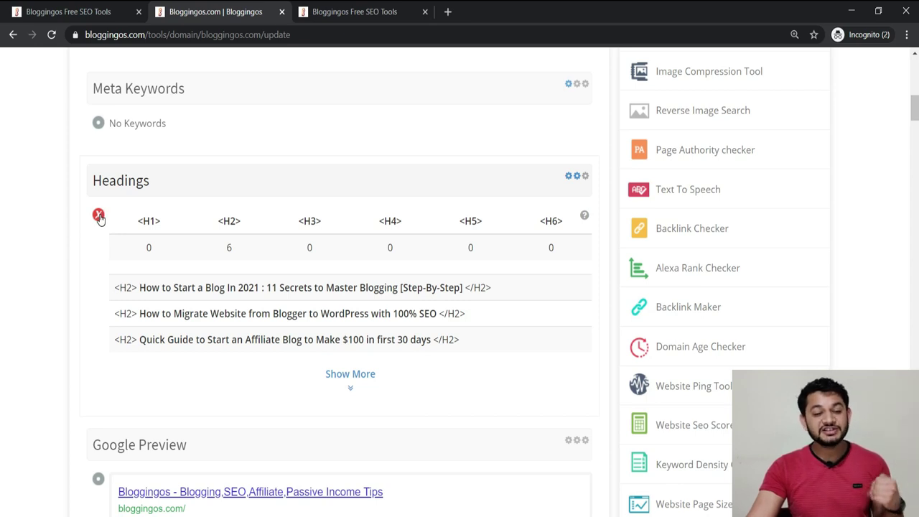
# - Expand the headings advice, then return to the Bloggingos Free SEO Tools listing tab
pyautogui.click(583, 219)
pyautogui.scroll(-1, 332, 316)
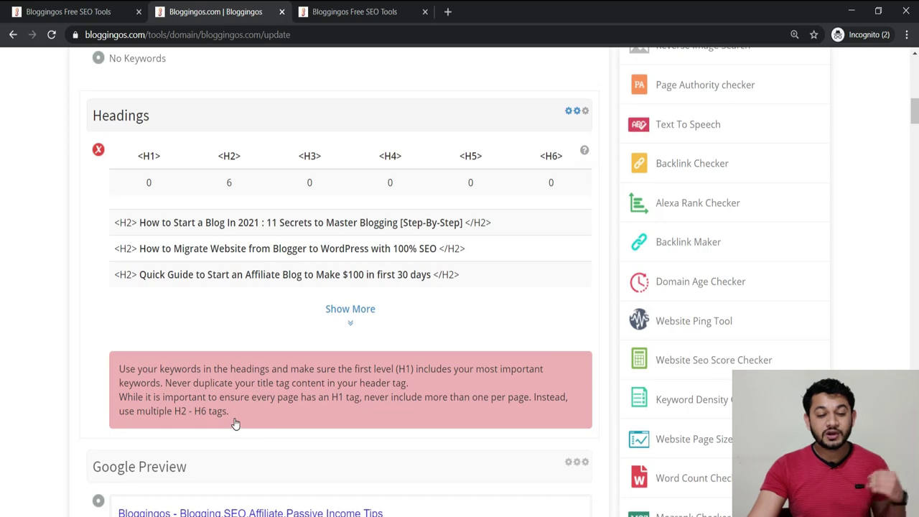
pyautogui.scroll(10, 235, 424)
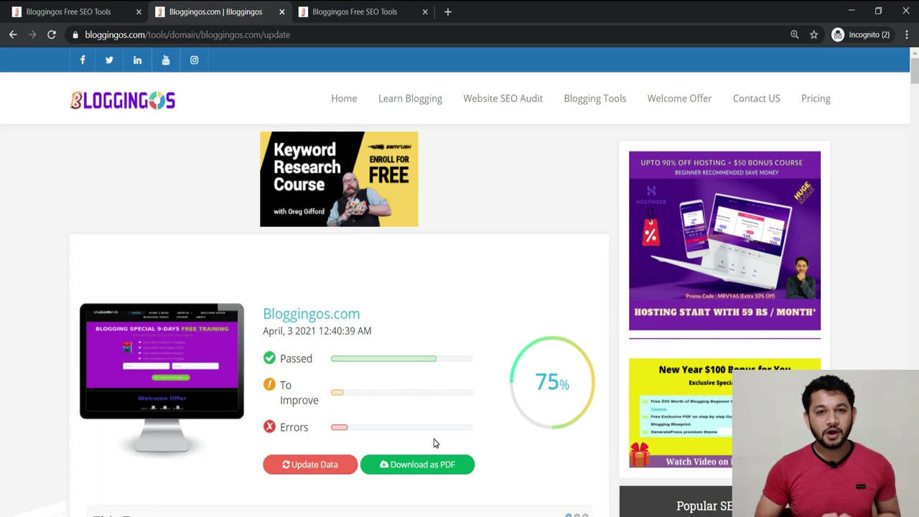
pyautogui.click(64, 11)
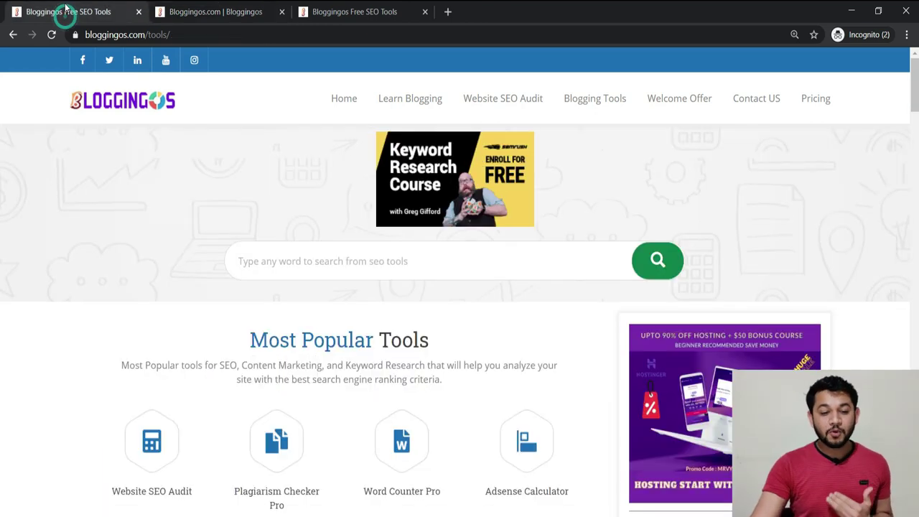
# - Open Plagiarism Checker Pro from the tools listing in a new fourth tab
pyautogui.scroll(-2, 122, 119)
pyautogui.rightClick(271, 318)
pyautogui.click(316, 325)
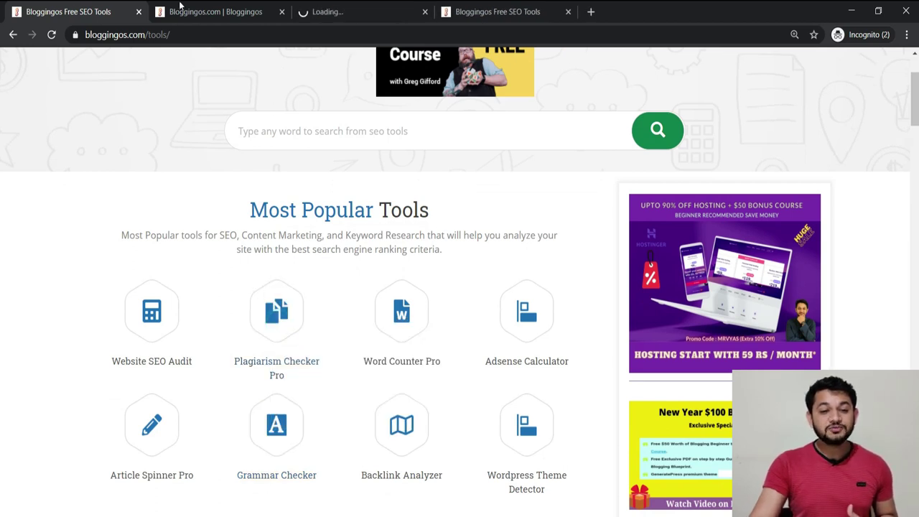
pyautogui.click(414, 17)
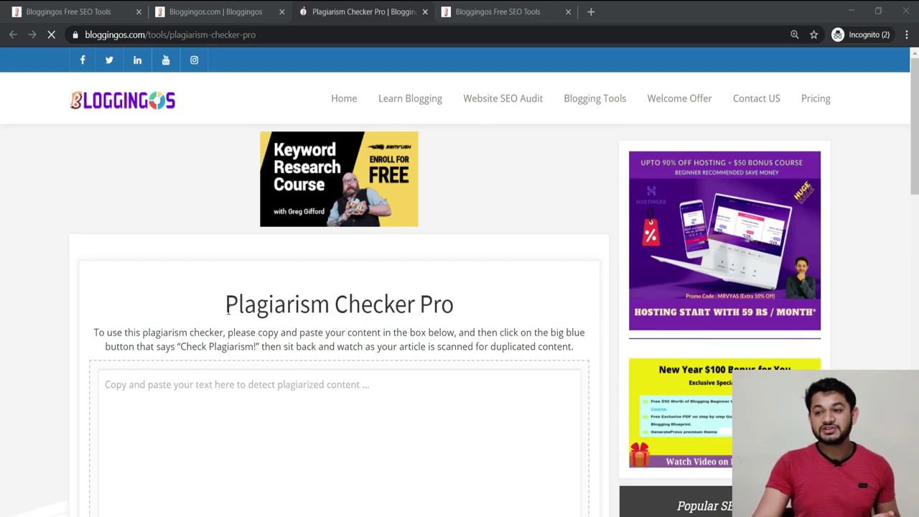
# - Paste the two ear-muffs paragraphs and check them: 75% plagiarism, 25% unique
pyautogui.click(325, 413)
pyautogui.write('Studying in the right environment can be difficult. Whether you’re working from home or out at the library, trying to concentrate and eliminate the noise around you can be really difficult. If this sounds like you, have you ever considered noise cancelling ear muffs for studying?  When you think of ear muffs, you might think of ear mufflers for sleep, as any decent noise cancelling earmuff will have a high noise reduction rating sufficient enough to block out even the loudest of snores. If you’ve never thought of sleeping with ear muffs, you might think of safety ear muffs that provide hearing protection in certain working environments. You may not have even thought of earmuffs for those that have a requirement to negate sensory o')
pyautogui.scroll(-3, 215, 316)
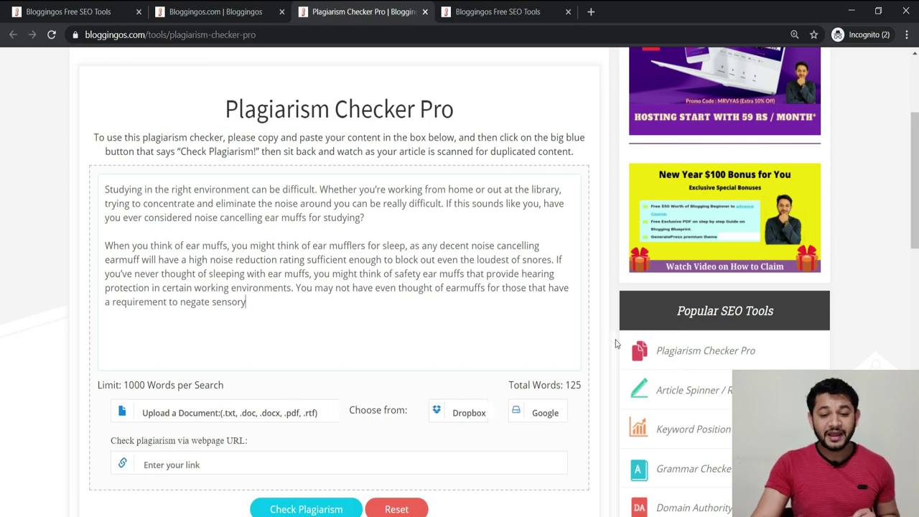
pyautogui.click(307, 510)
pyautogui.scroll(3, 306, 464)
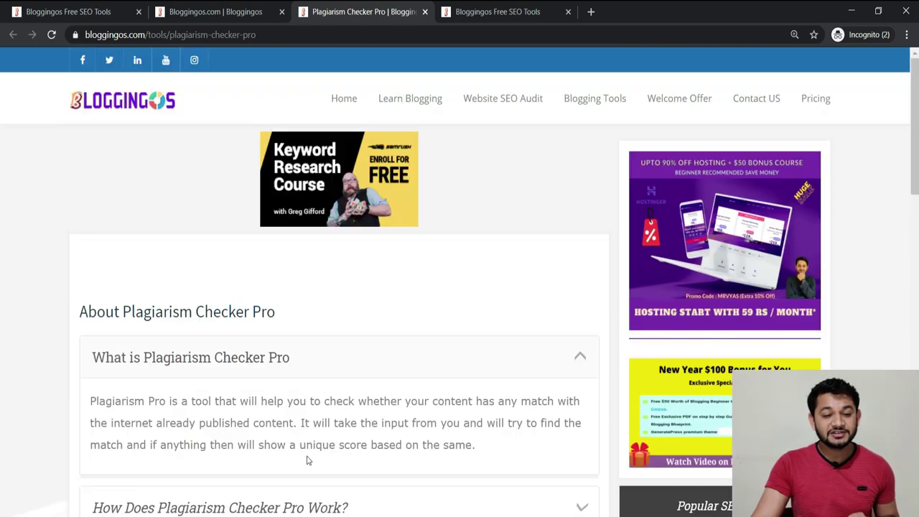
pyautogui.scroll(-5, 301, 416)
pyautogui.scroll(8, 302, 416)
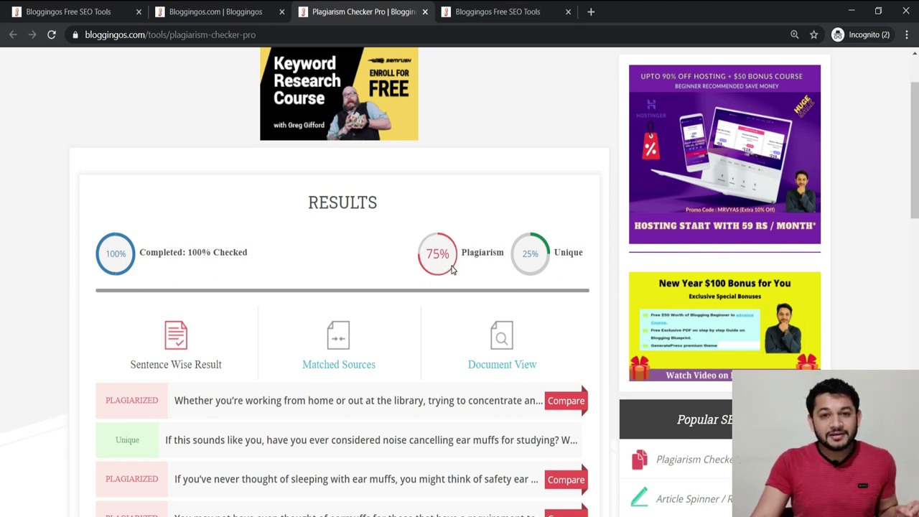
# - Show Matched Sources and open the bemwireless ear-muffs article in a new tab
pyautogui.click(343, 339)
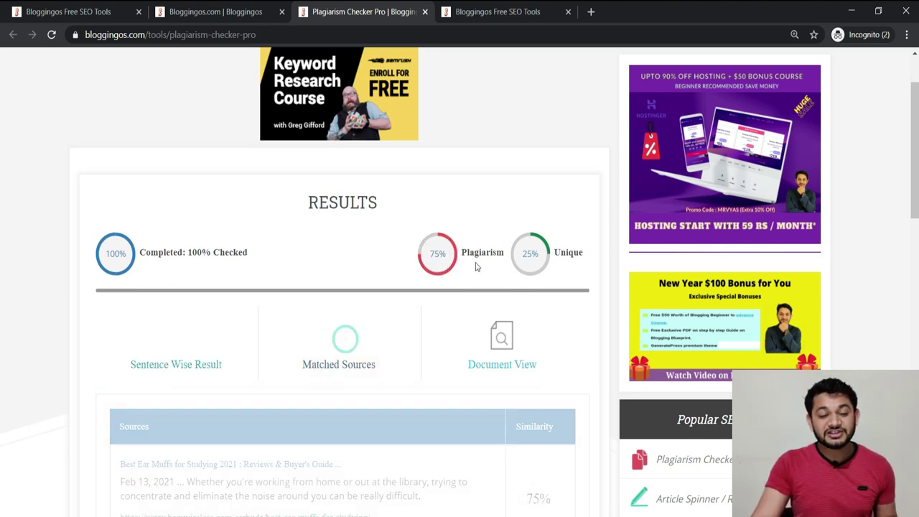
pyautogui.scroll(-1, 393, 329)
pyautogui.scroll(-1, 394, 328)
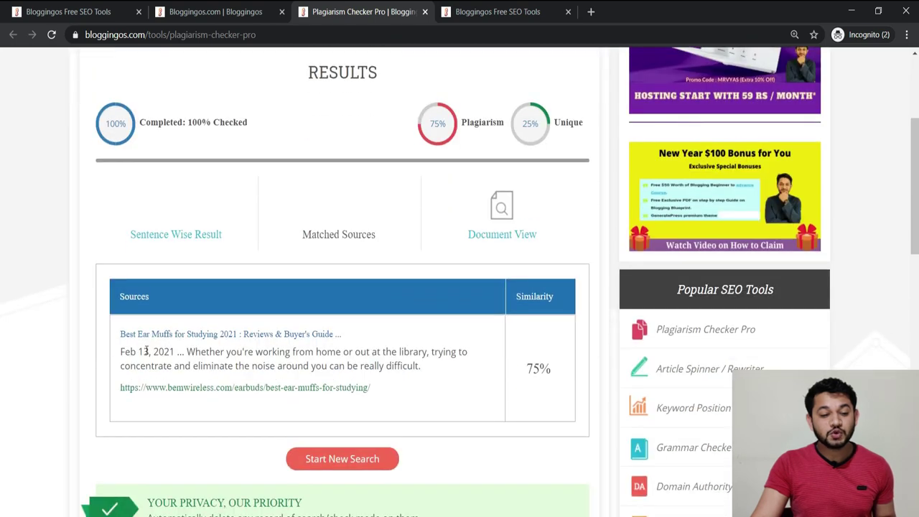
pyautogui.rightClick(165, 390)
pyautogui.click(183, 396)
pyautogui.click(529, 15)
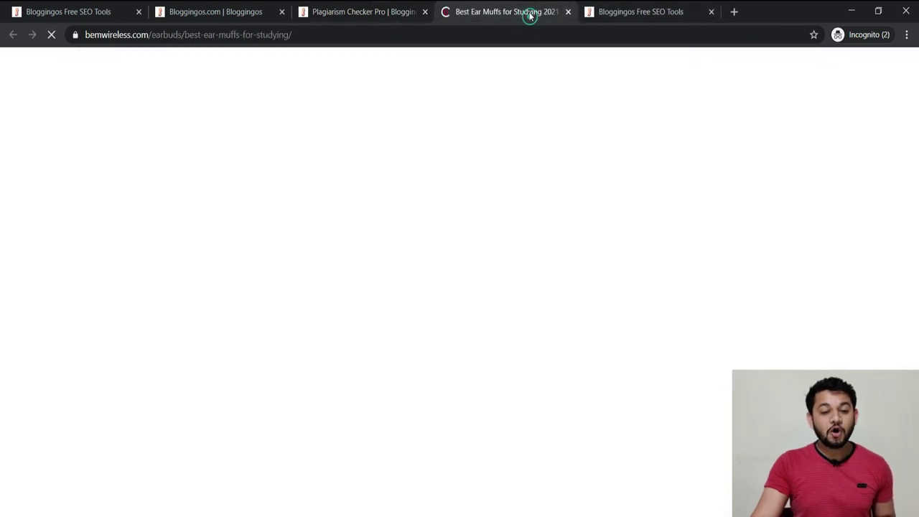
pyautogui.scroll(-5, 358, 287)
pyautogui.moveTo(247, 314); pyautogui.dragTo(439, 442)
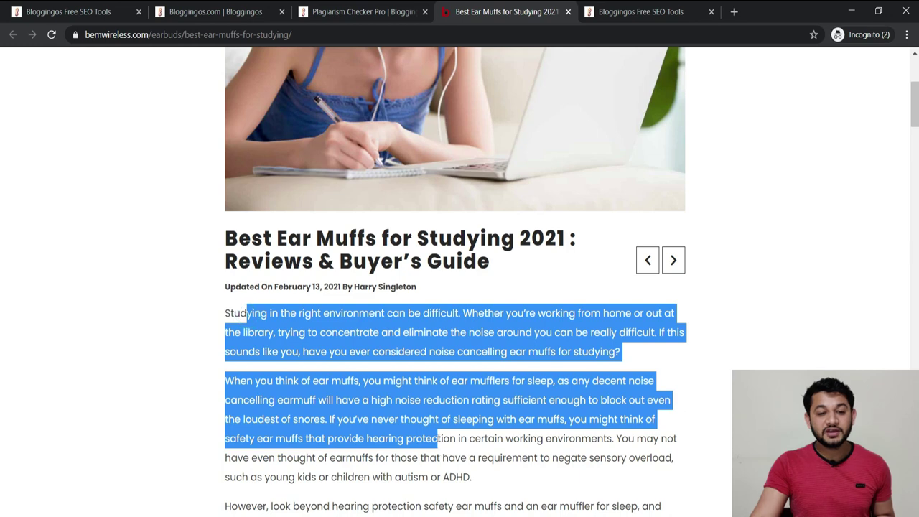
# - Return to the checker and view the Sentence Wise Result
pyautogui.click(355, 11)
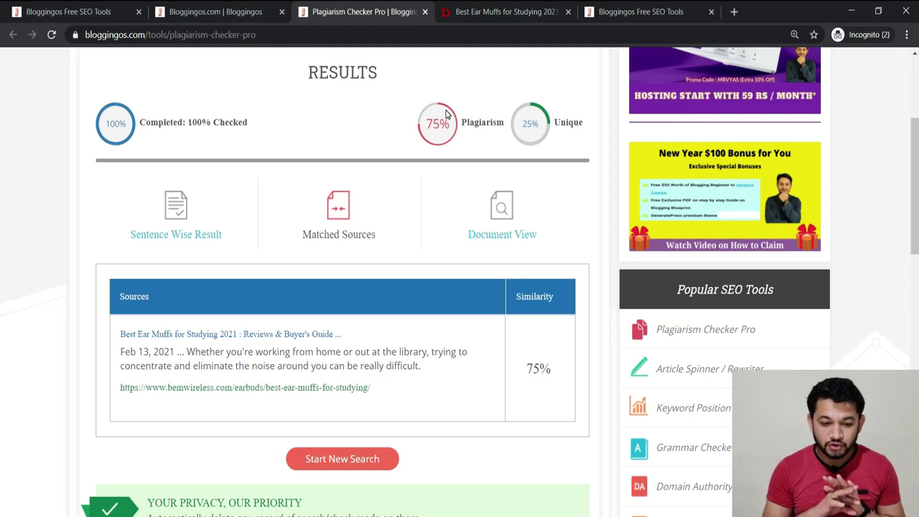
pyautogui.click(176, 215)
pyautogui.scroll(-4, 179, 302)
pyautogui.scroll(3, 173, 186)
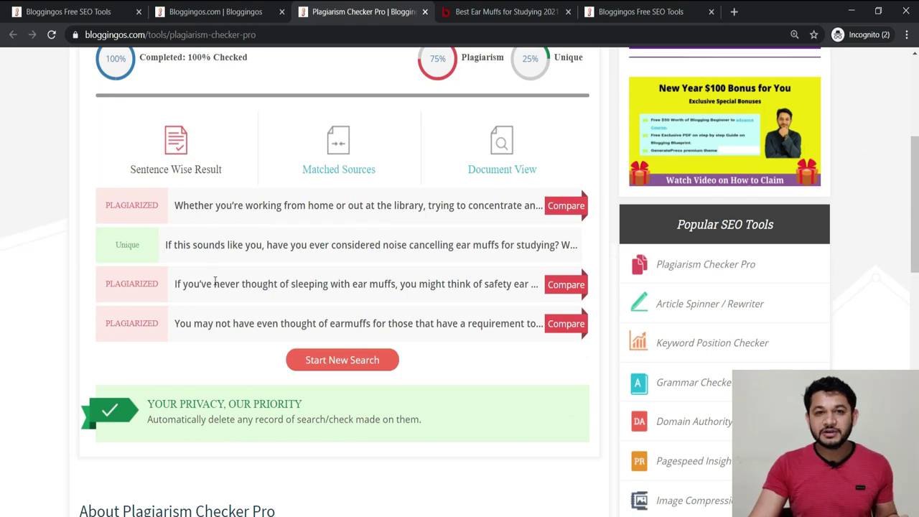
pyautogui.scroll(4, 210, 307)
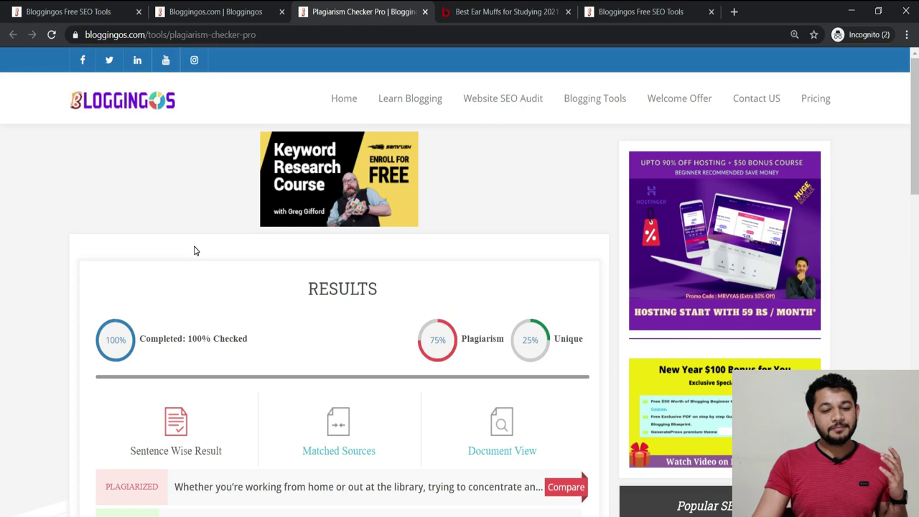
# - Open WordPress Theme Detector in a new tab from the tools listing
pyautogui.click(57, 12)
pyautogui.scroll(-3, 252, 308)
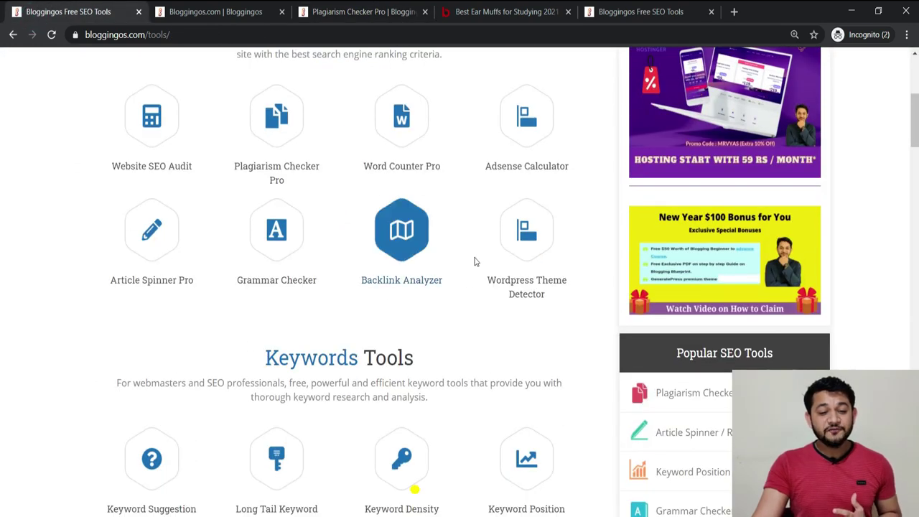
pyautogui.rightClick(524, 246)
pyautogui.click(544, 253)
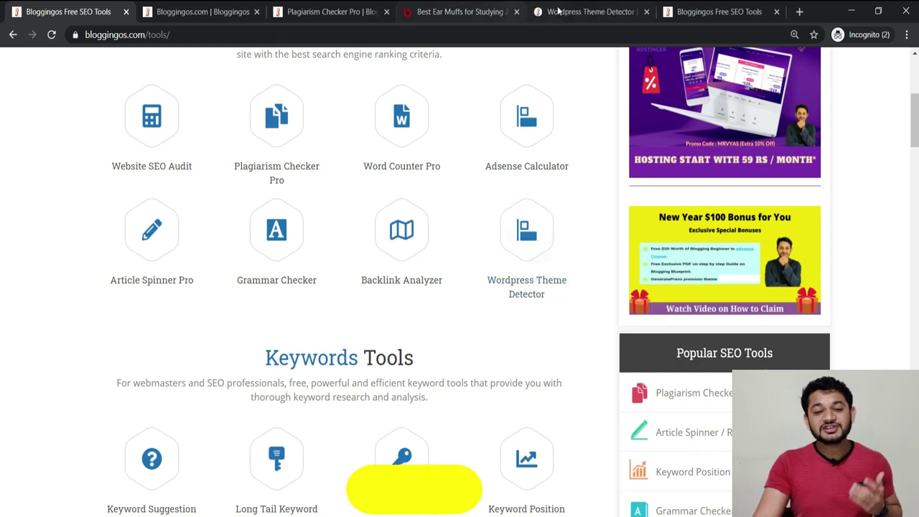
pyautogui.click(560, 13)
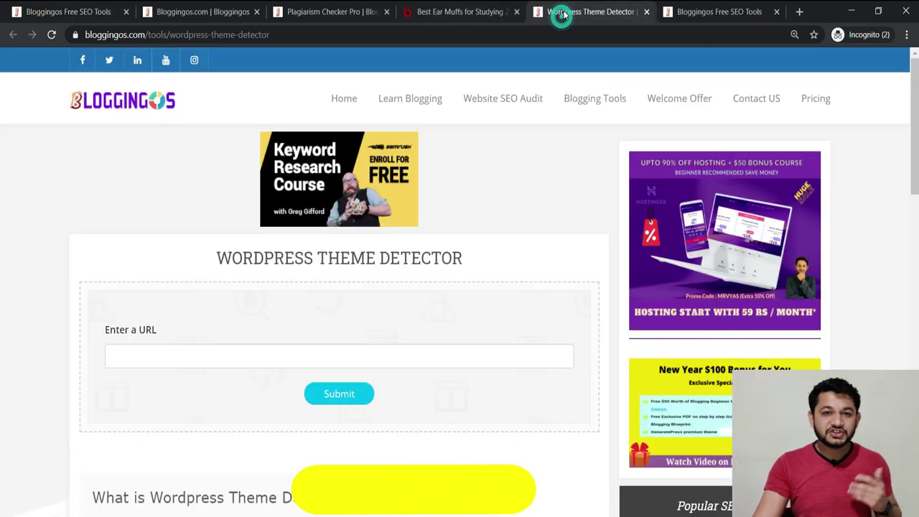
pyautogui.click(173, 344)
pyautogui.click(169, 385)
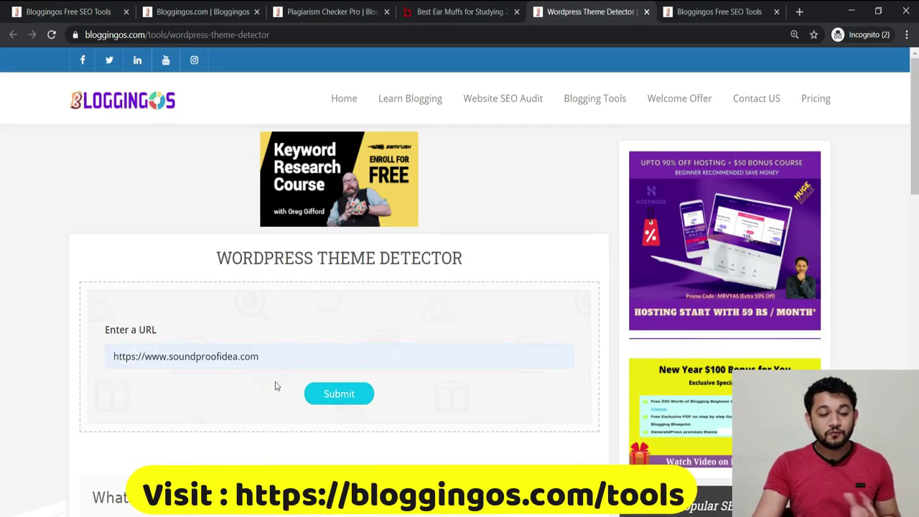
pyautogui.tripleClick(299, 353)
pyautogui.press('BackSpace')
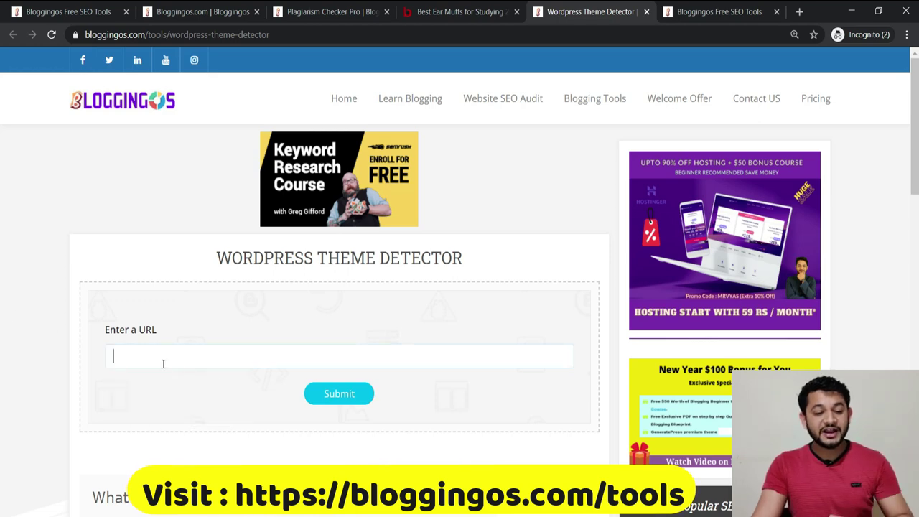
pyautogui.click(213, 359)
pyautogui.click(208, 429)
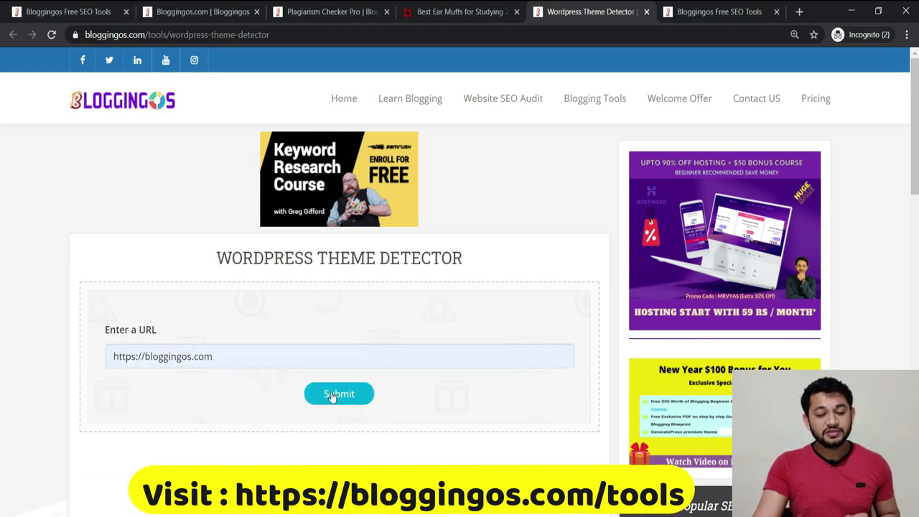
pyautogui.click(331, 395)
pyautogui.scroll(-3, 312, 345)
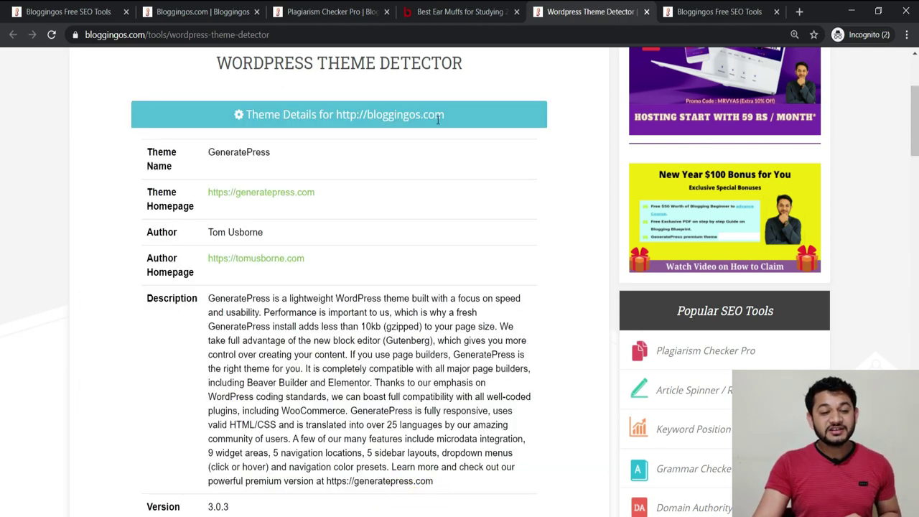
# - Scroll through the detected WordPress plugins for bloggingos.com, including elementor and jetpack
pyautogui.scroll(1, 303, 266)
pyautogui.moveTo(343, 260); pyautogui.dragTo(211, 268)
pyautogui.scroll(-1, 196, 328)
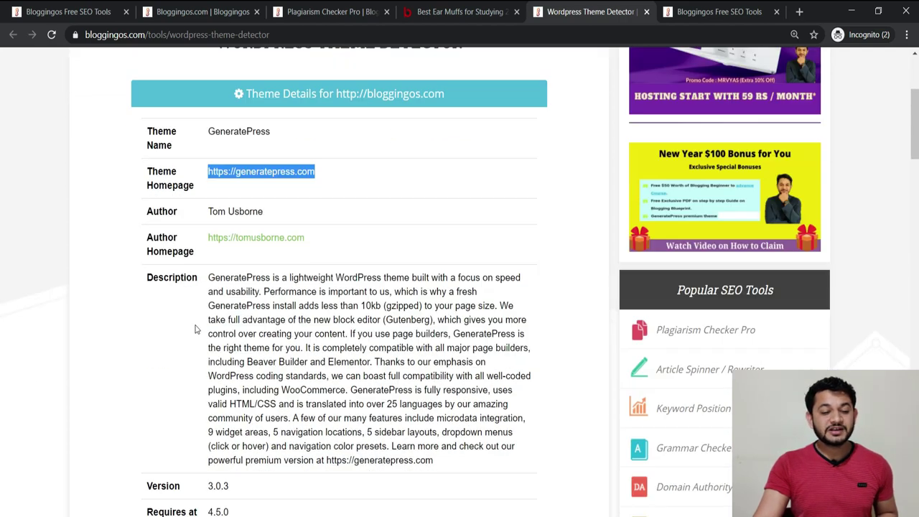
pyautogui.scroll(-10, 195, 328)
pyautogui.scroll(-1, 240, 307)
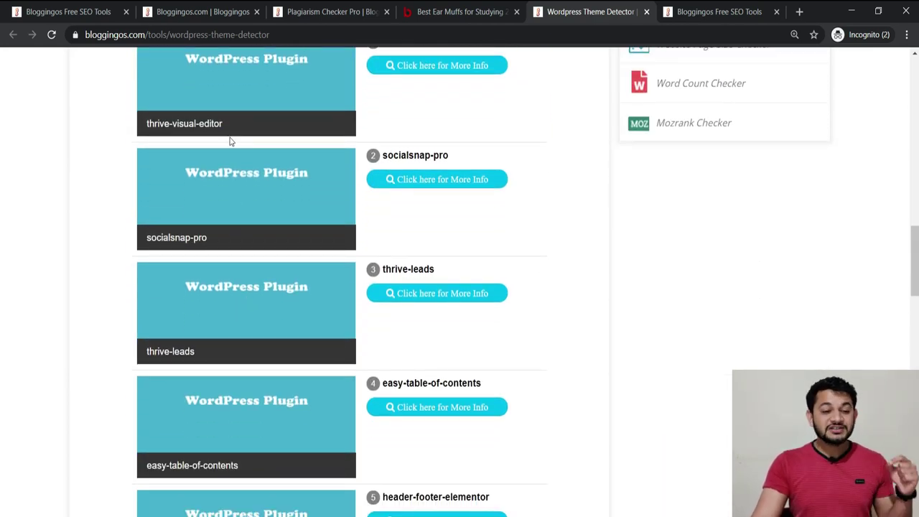
pyautogui.scroll(-2, 262, 254)
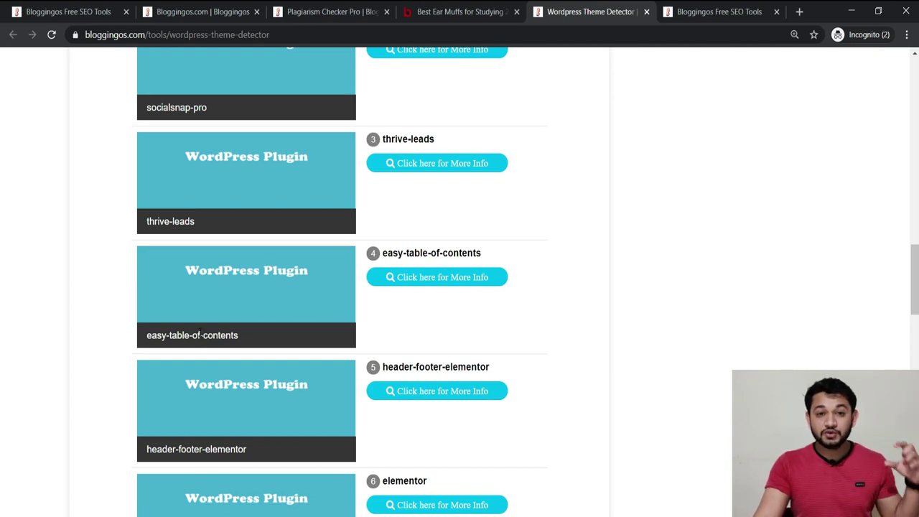
pyautogui.scroll(-1, 189, 358)
pyautogui.scroll(-2, 189, 361)
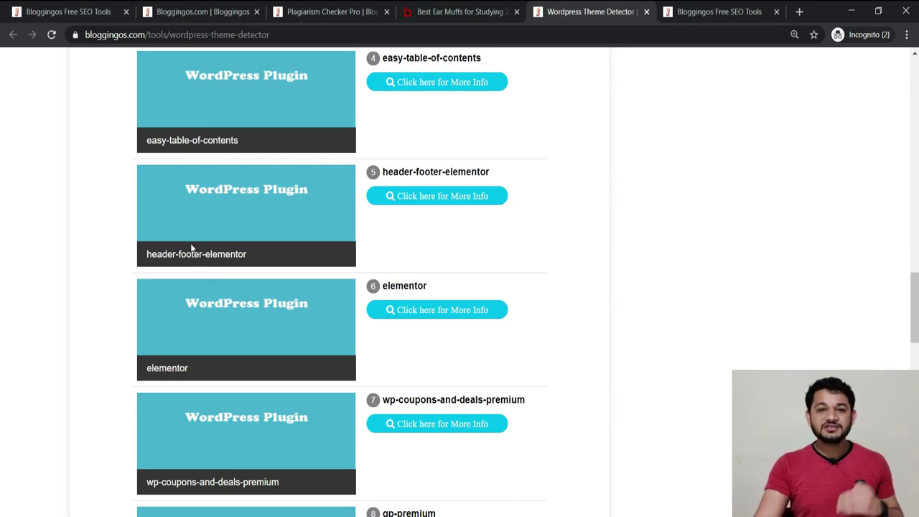
pyautogui.scroll(-6, 194, 251)
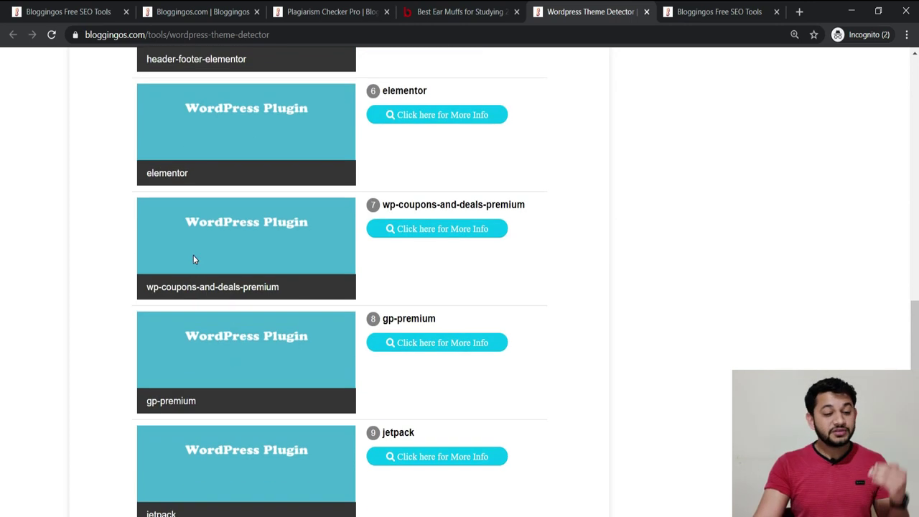
# - Return to the Bloggingos Free SEO Tools listing tab
pyautogui.scroll(12, 193, 254)
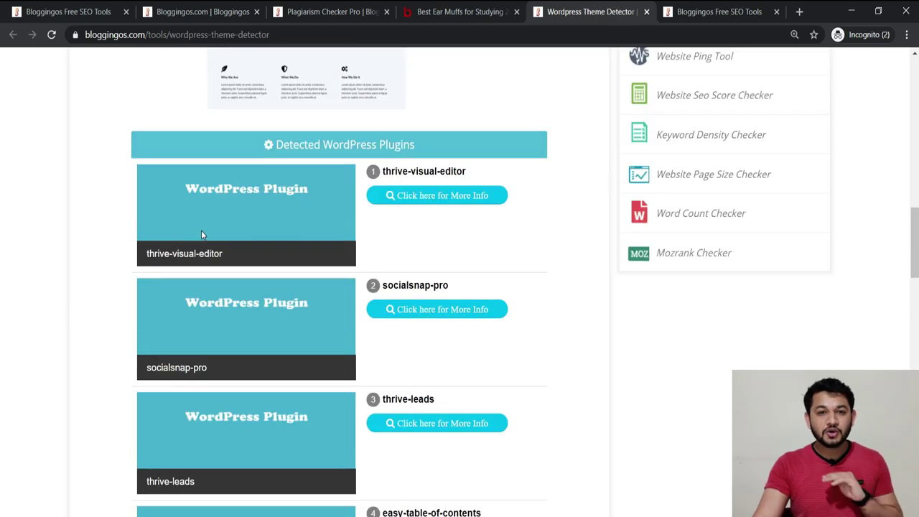
pyautogui.click(65, 12)
pyautogui.scroll(-2, 107, 341)
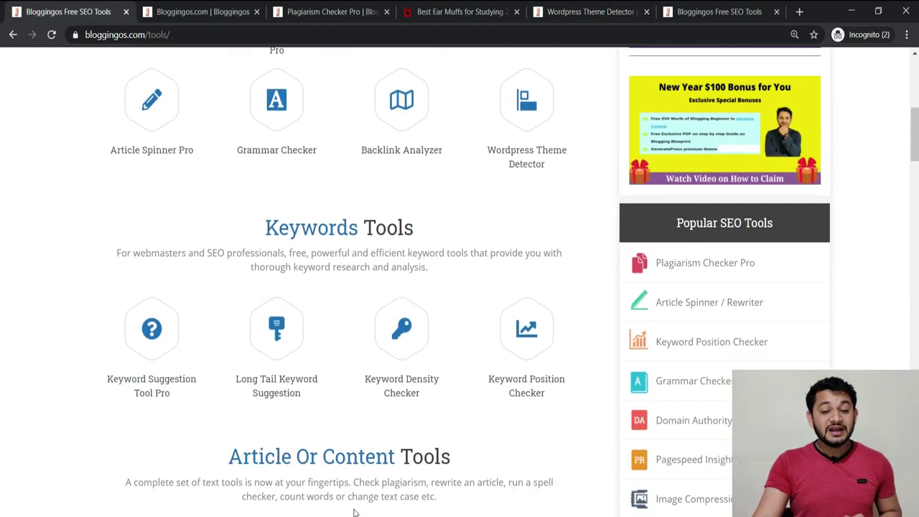
pyautogui.click(531, 340)
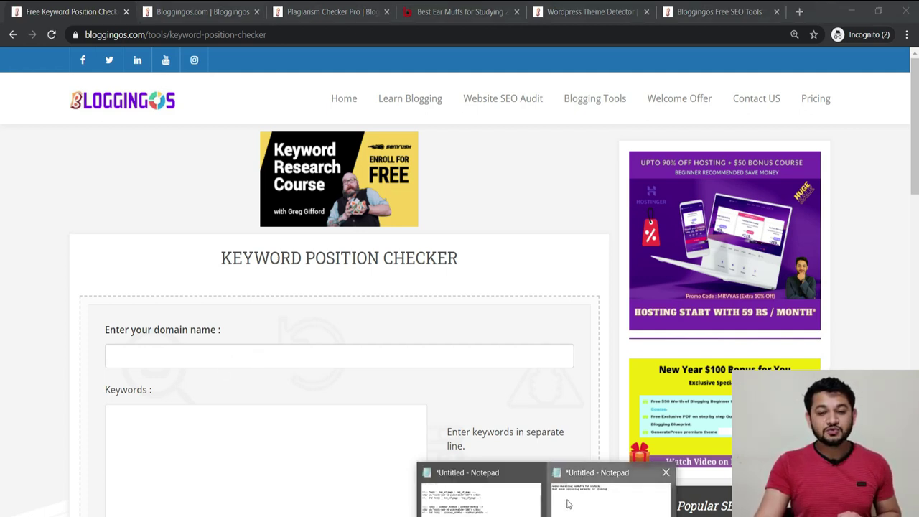
pyautogui.click(201, 420)
pyautogui.write('noise cancelling earmuffs for studying best noise cancelling earmuffs for studying')
pyautogui.click(185, 359)
pyautogui.click(177, 380)
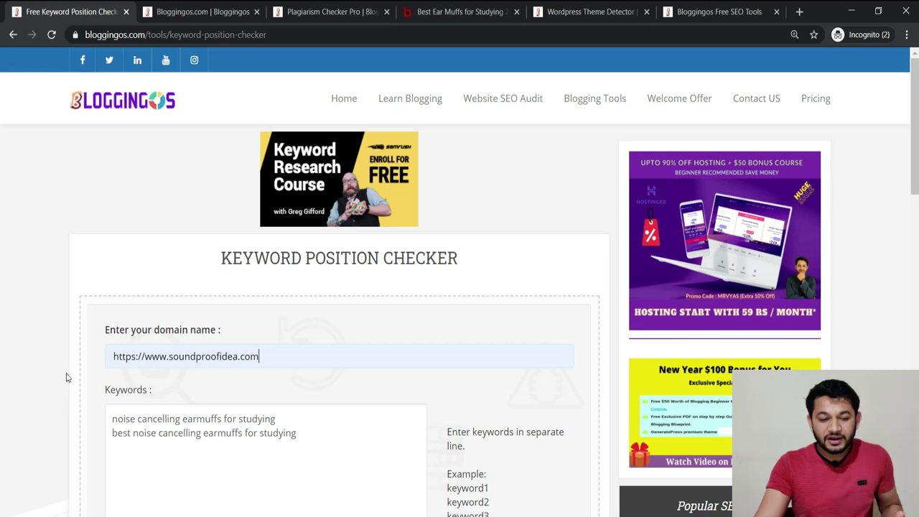
pyautogui.click(323, 441)
pyautogui.hotkey('ctrl', 'a')
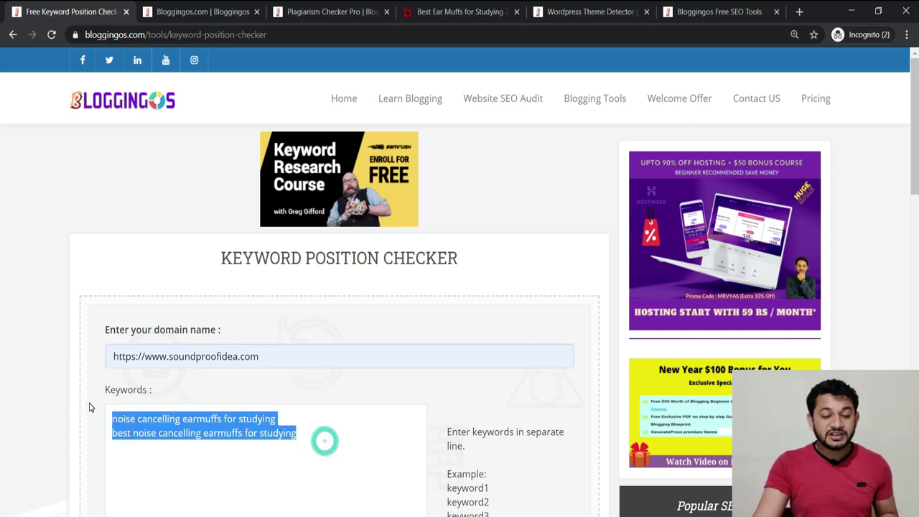
pyautogui.moveTo(296, 359); pyautogui.dragTo(106, 355)
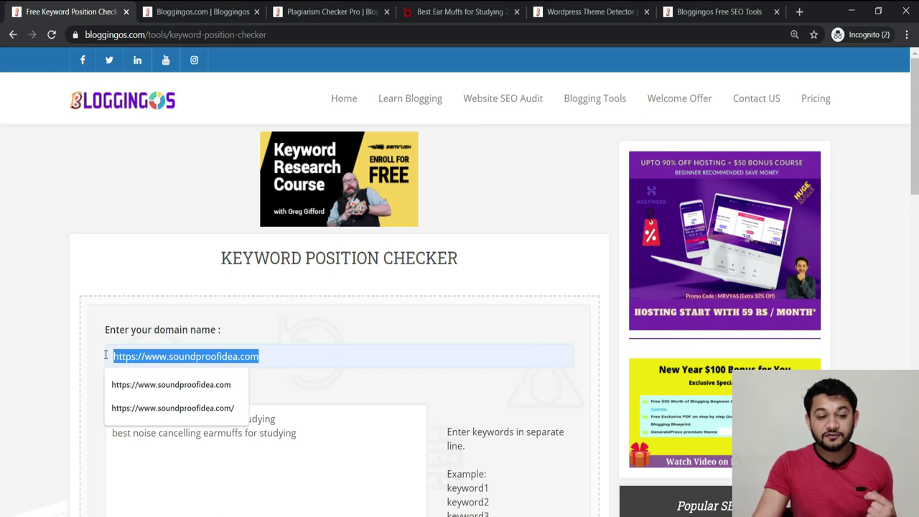
pyautogui.click(76, 323)
# - Keep Google.com as search engine and find positions up to 50
pyautogui.scroll(-1, 321, 351)
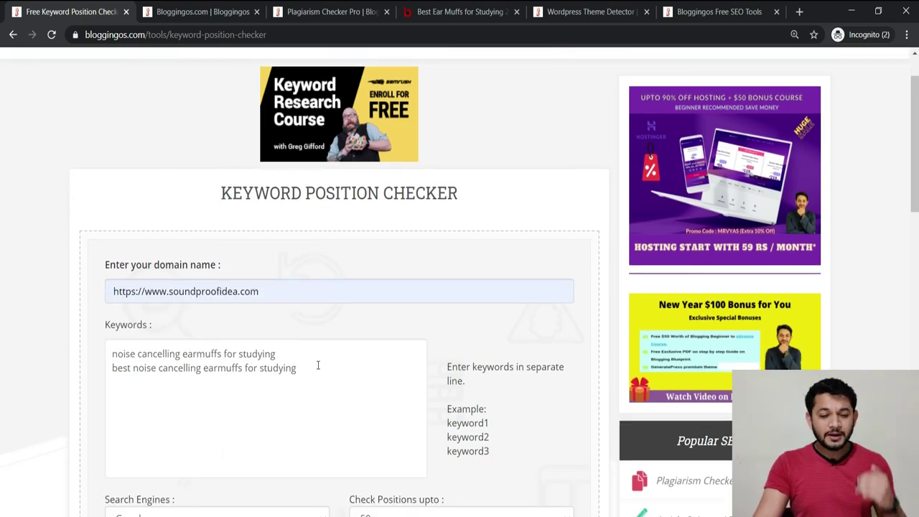
pyautogui.scroll(-1, 317, 366)
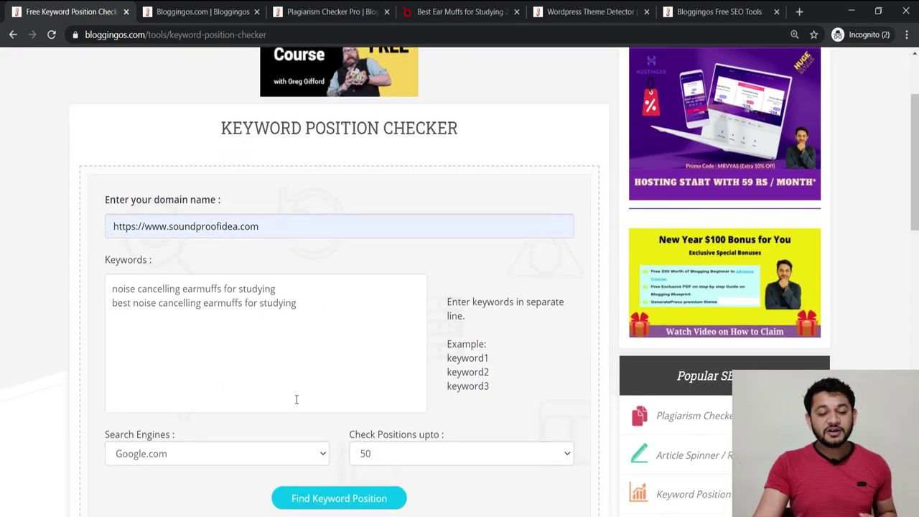
pyautogui.click(172, 451)
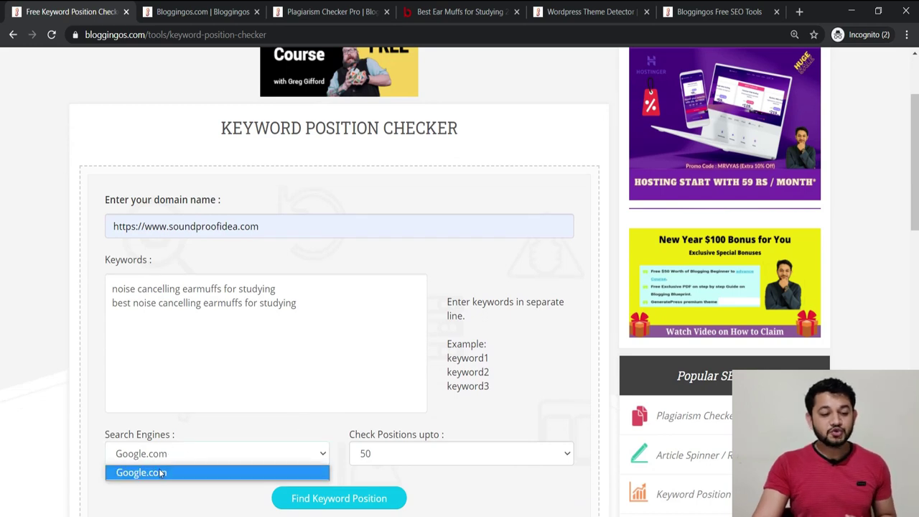
pyautogui.click(165, 474)
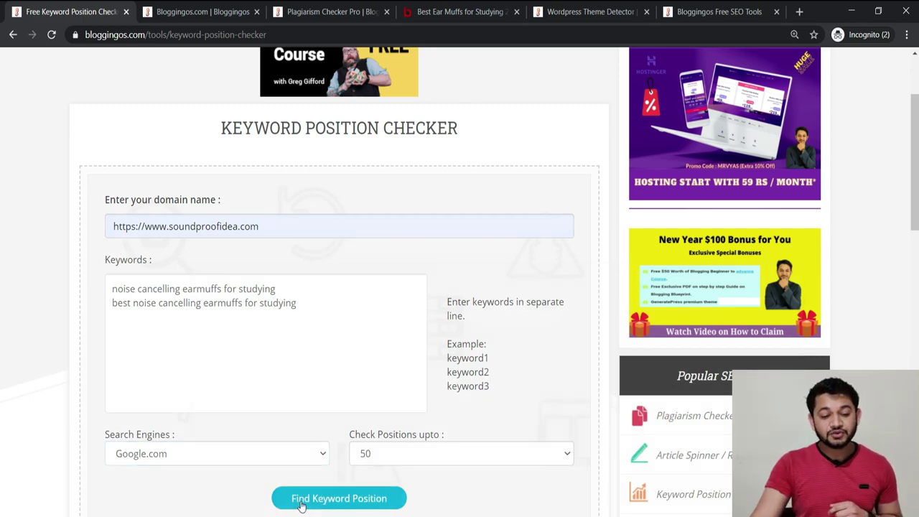
pyautogui.click(339, 498)
# - Copy the first earmuff keyword into the Google search to check soundproofidea.com's ranking
pyautogui.scroll(1, 432, 230)
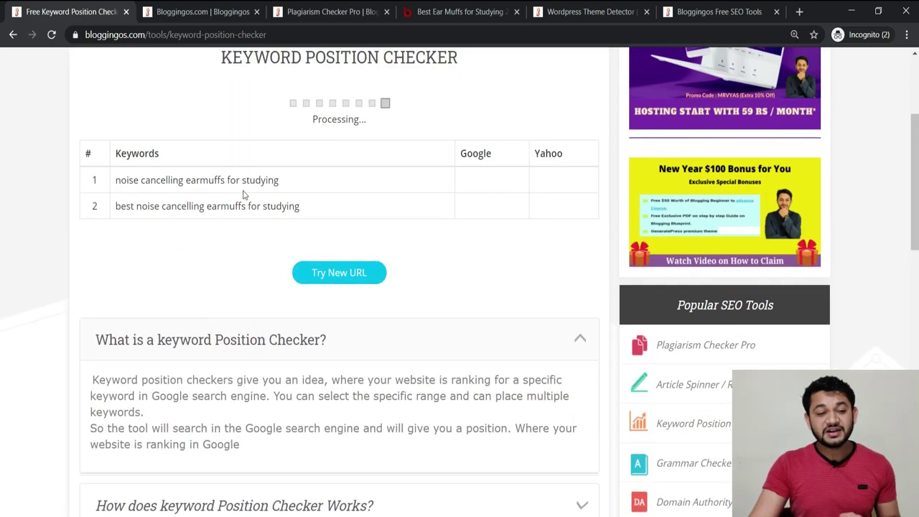
pyautogui.moveTo(285, 188); pyautogui.dragTo(114, 181)
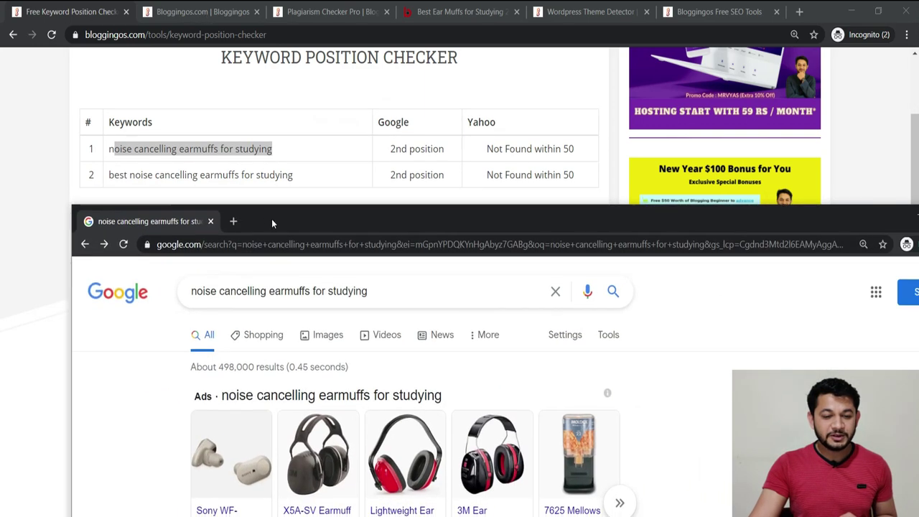
pyautogui.moveTo(398, 290); pyautogui.dragTo(148, 182)
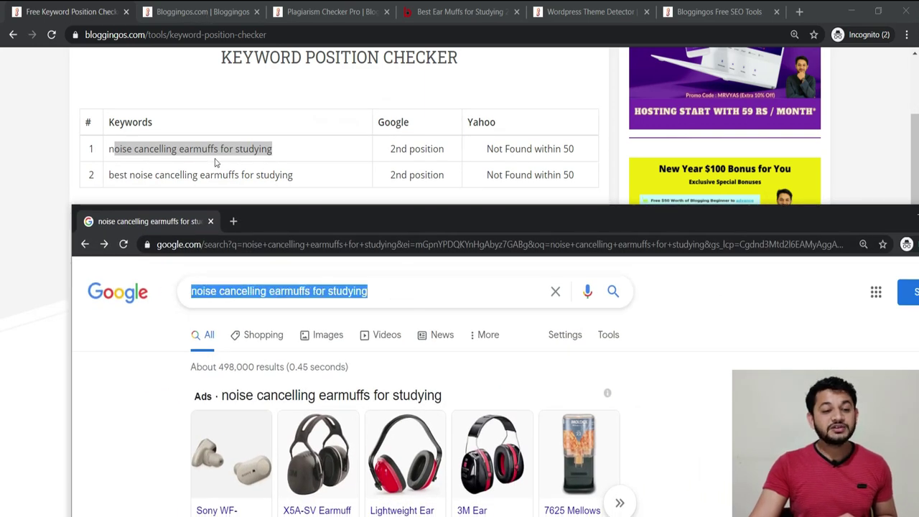
pyautogui.scroll(-2, 296, 330)
pyautogui.scroll(-7, 297, 328)
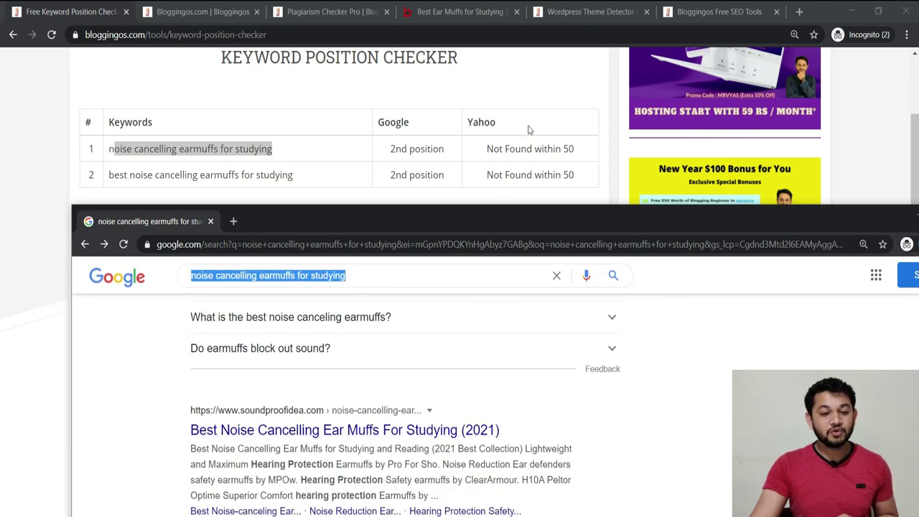
# - Search Google for the second keyword with 'best' to confirm soundproofidea.com ranks 2nd
pyautogui.doubleClick(124, 175)
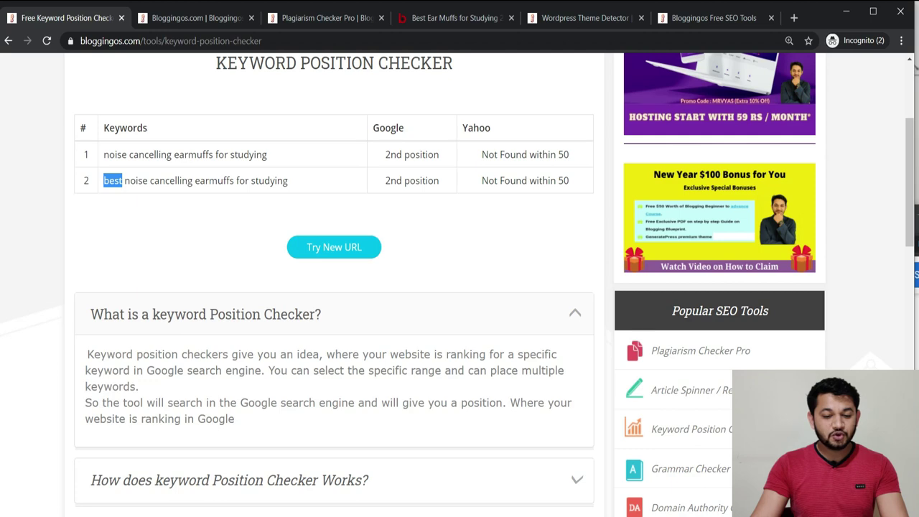
pyautogui.hotkey('alt', 'Tab')
pyautogui.click(191, 276)
pyautogui.write('best')
pyautogui.press('Return')
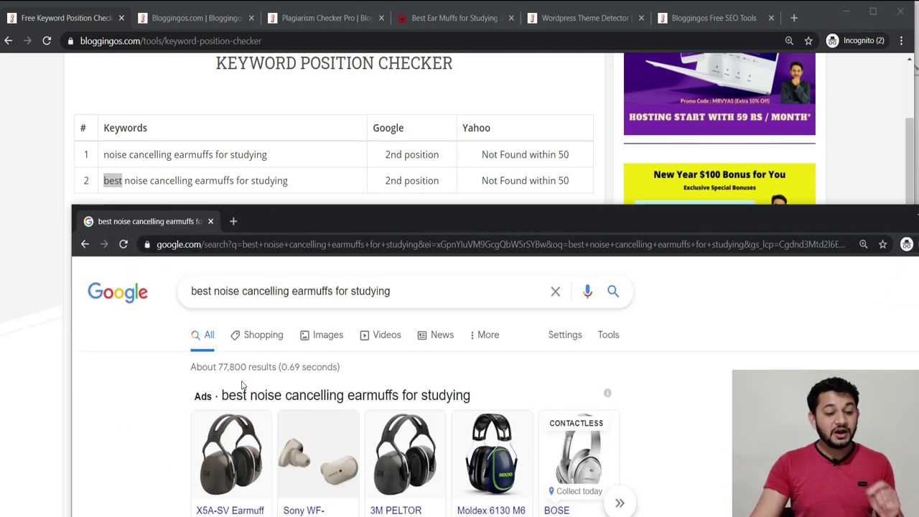
pyautogui.scroll(-4, 243, 387)
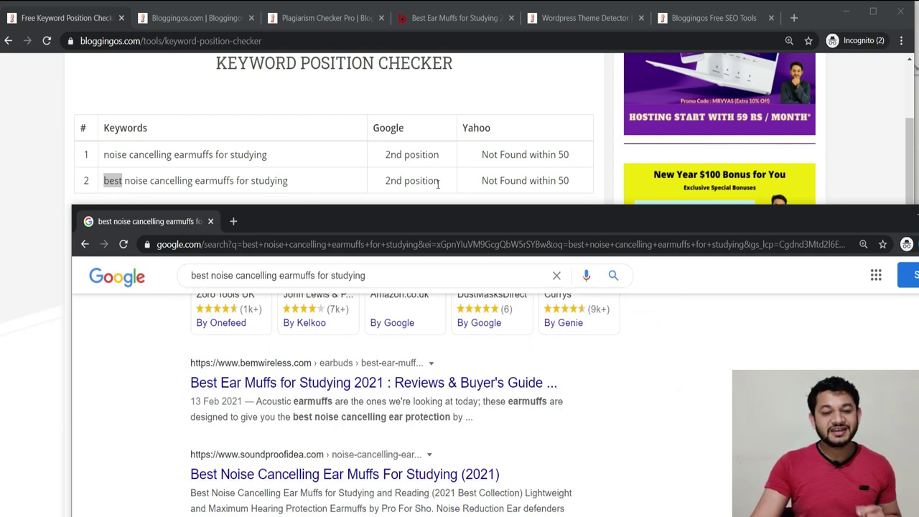
# - Minimize the Google results window and return to the Keyword Position Checker results
pyautogui.moveTo(457, 211); pyautogui.dragTo(316, 239)
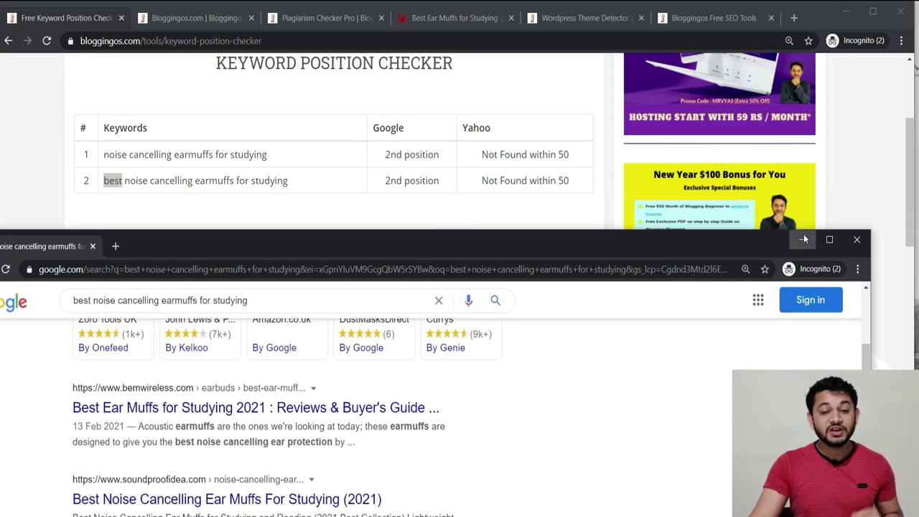
pyautogui.click(802, 239)
pyautogui.moveTo(299, 156); pyautogui.dragTo(108, 156)
pyautogui.scroll(2, 211, 170)
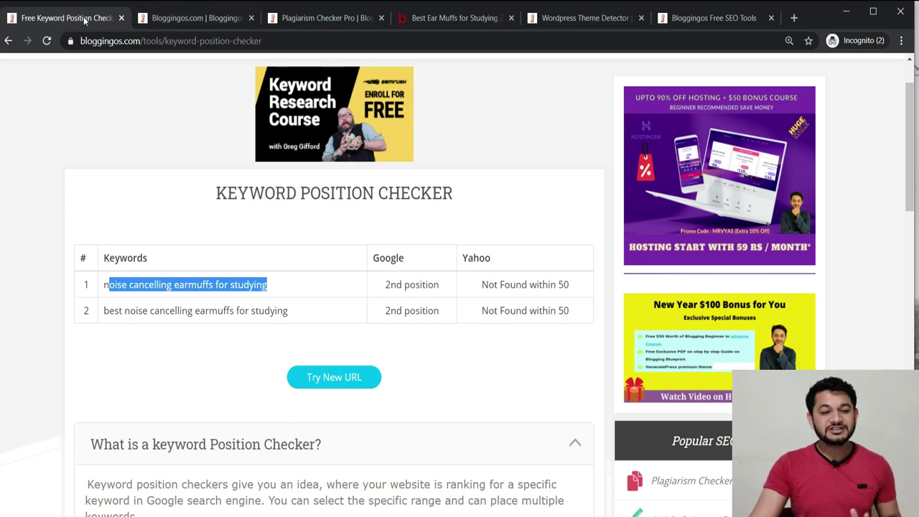
pyautogui.scroll(1, 195, 230)
# - Open Learn Blogging in a new tab, view it, then return to the free SEO tools page
pyautogui.click(337, 104)
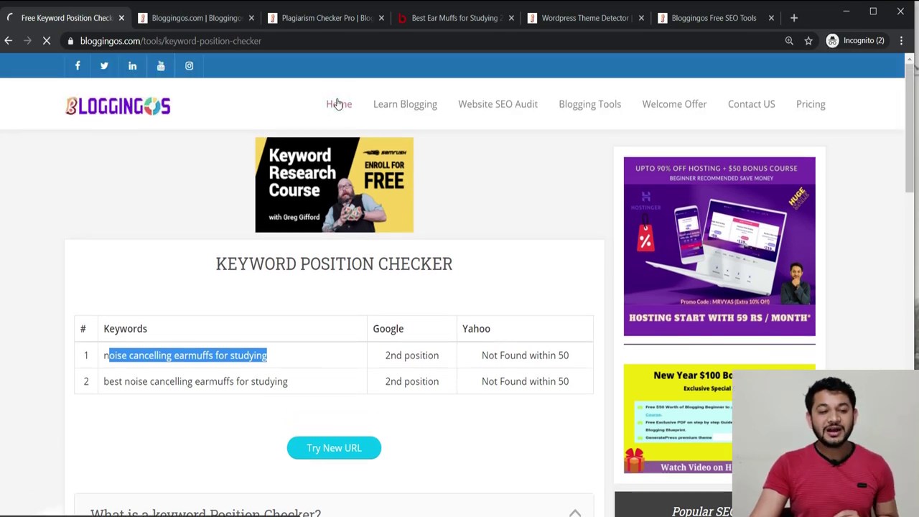
pyautogui.rightClick(400, 107)
pyautogui.click(411, 114)
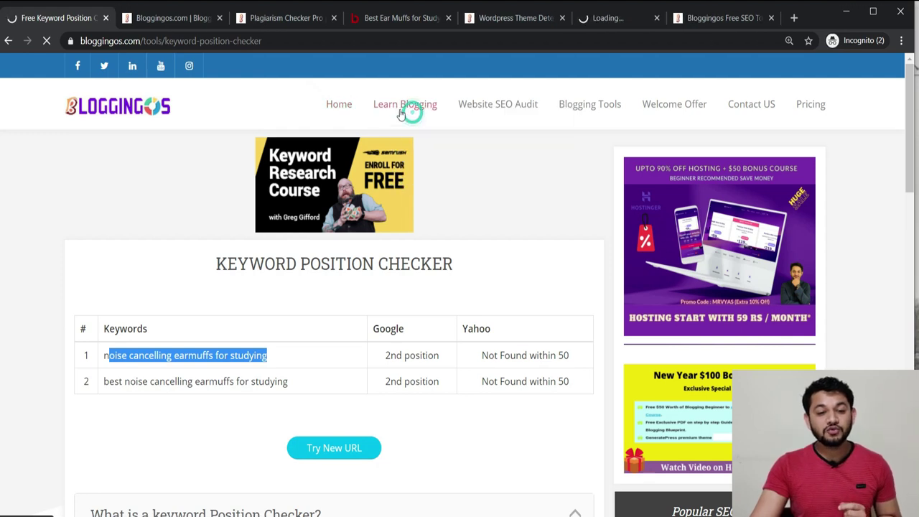
pyautogui.click(596, 18)
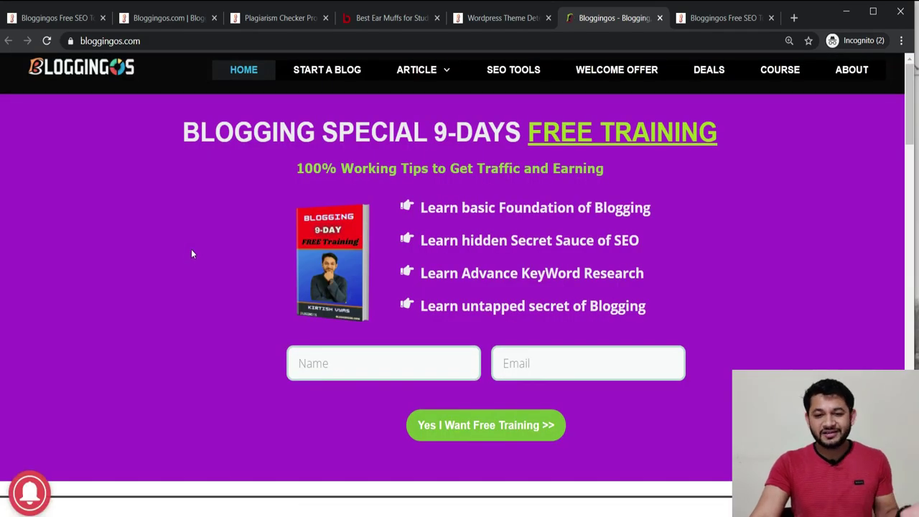
pyautogui.scroll(-5, 191, 96)
pyautogui.click(50, 18)
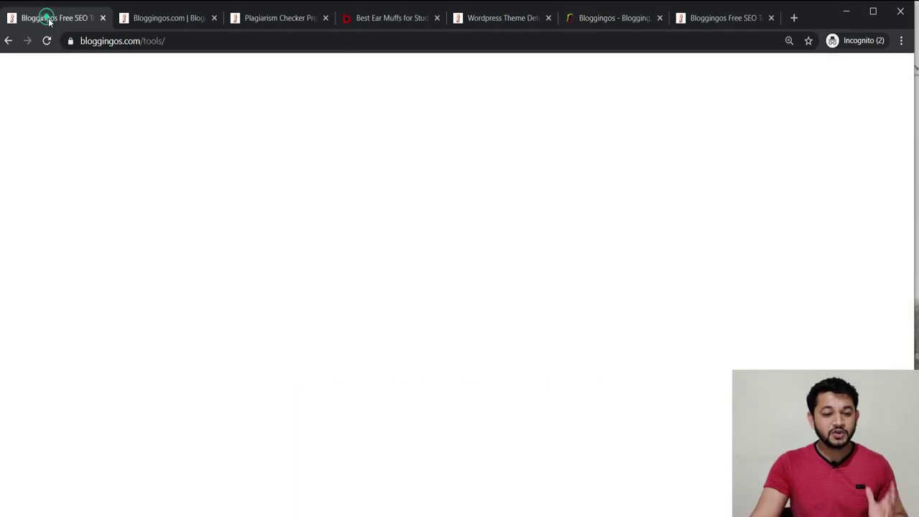
pyautogui.scroll(-10, 222, 355)
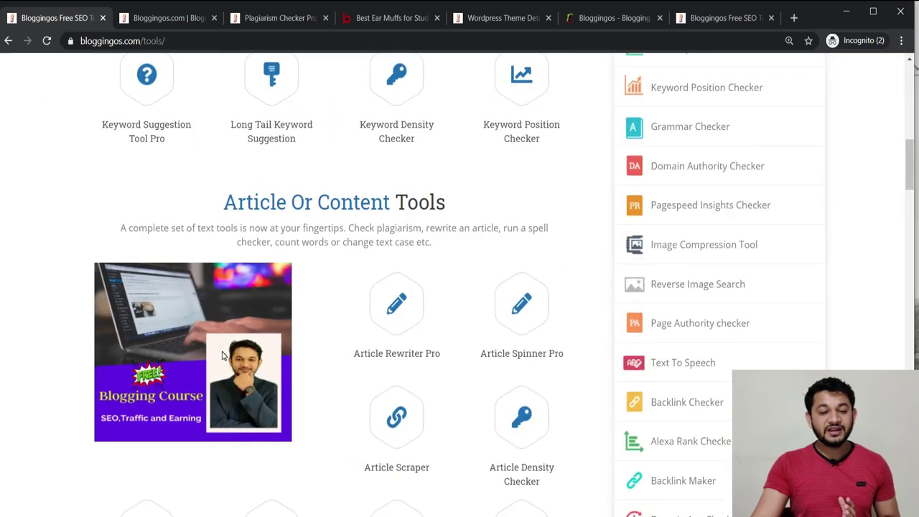
pyautogui.scroll(3, 251, 287)
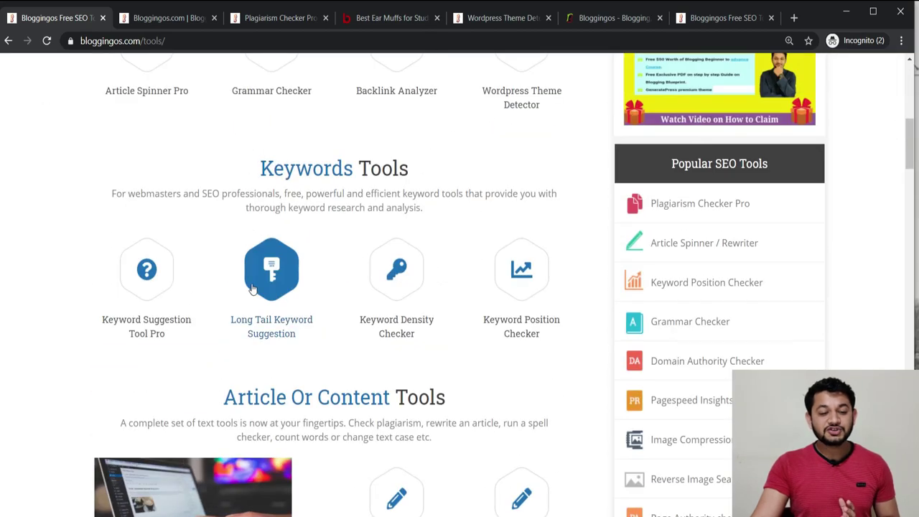
# - Open Keyword Suggestion Tool Pro and Long Tail Keyword Suggestion in new tabs, then view the long-tail tool
pyautogui.rightClick(147, 280)
pyautogui.click(149, 282)
pyautogui.rightClick(297, 282)
pyautogui.click(302, 282)
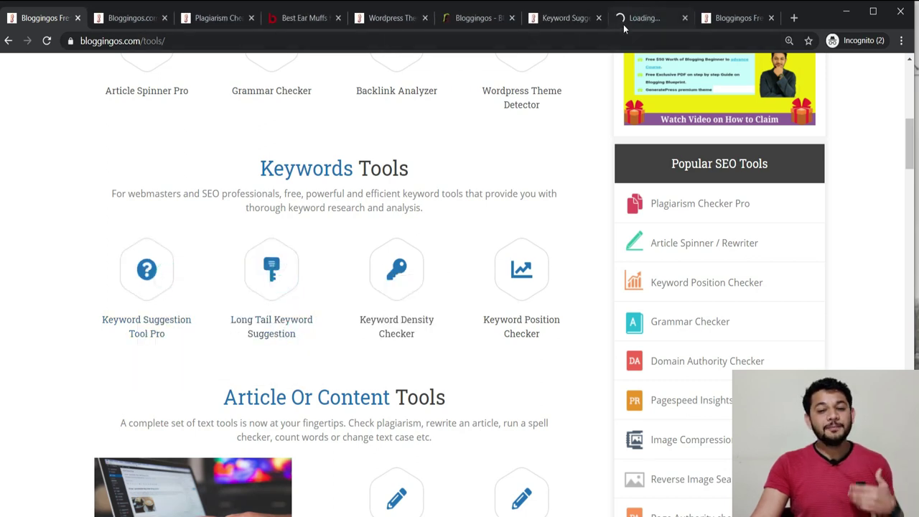
pyautogui.click(625, 20)
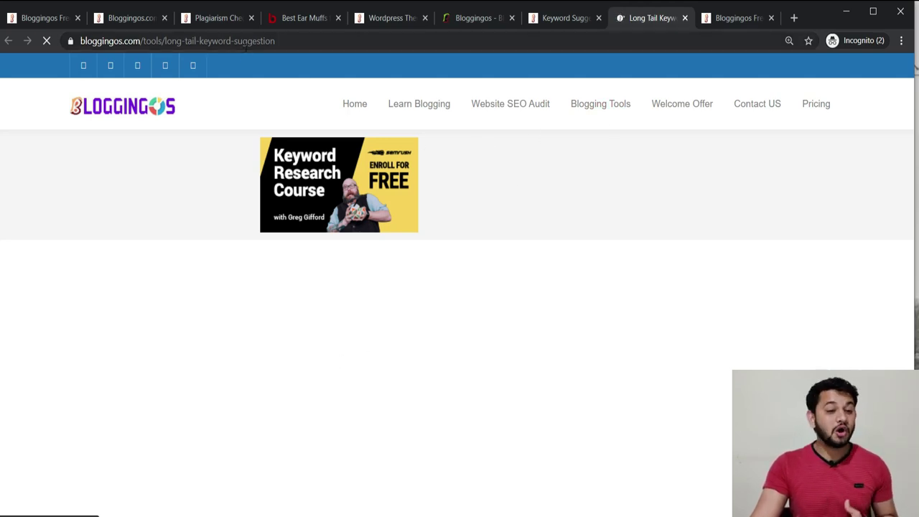
# - Enter 'affiliate marketing' as the seed keyword
pyautogui.scroll(-3, 404, 349)
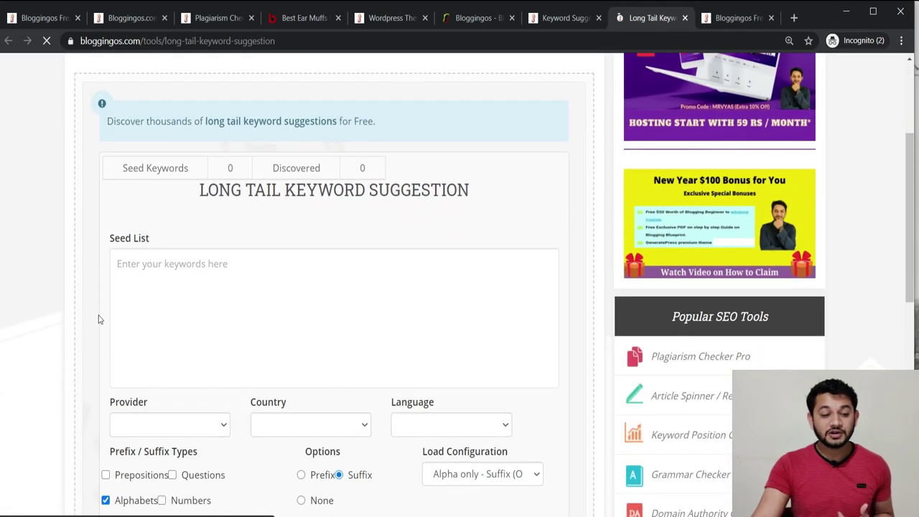
pyautogui.click(159, 264)
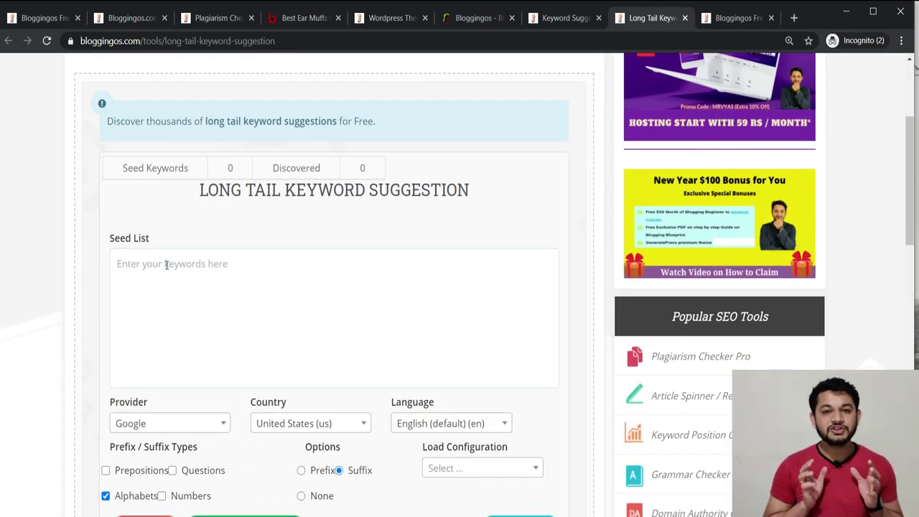
pyautogui.write('affiliate marketing')
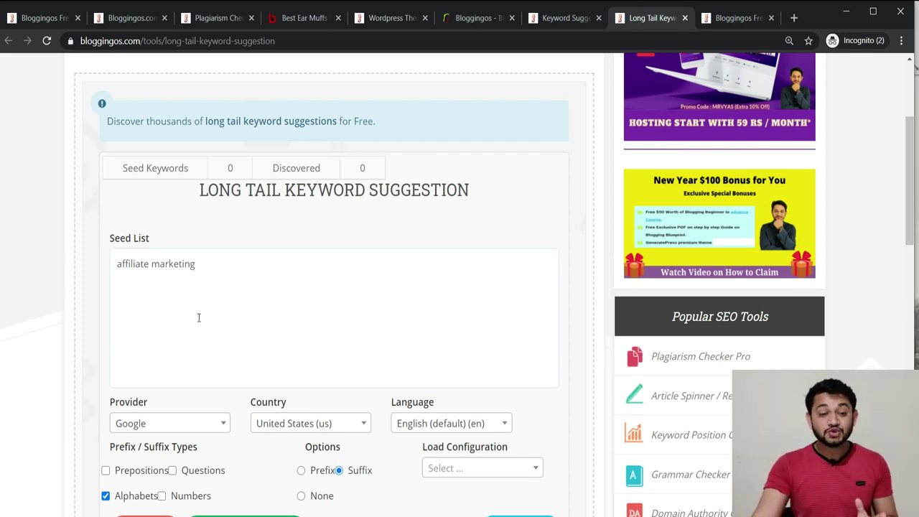
pyautogui.hotkey('ctrl', 'a')
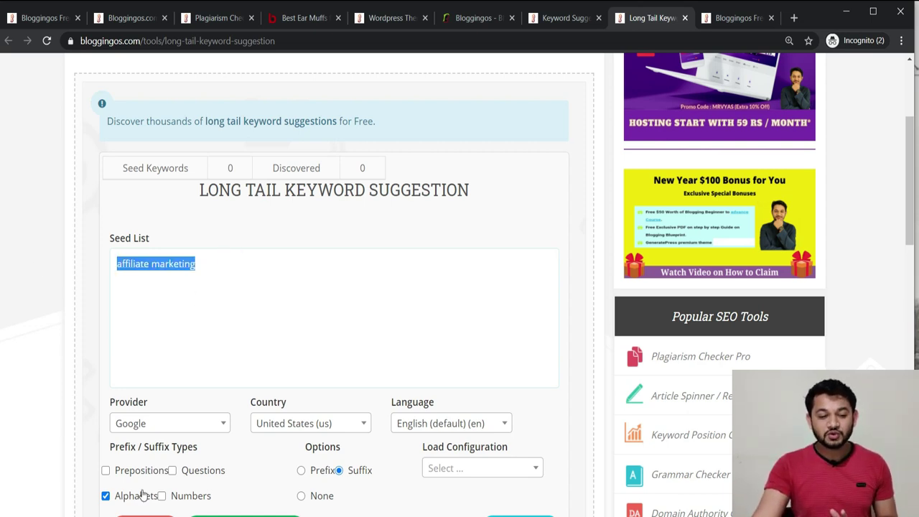
# - Keep Google as provider and load the All Possible Combinations - Suffix configuration
pyautogui.click(157, 424)
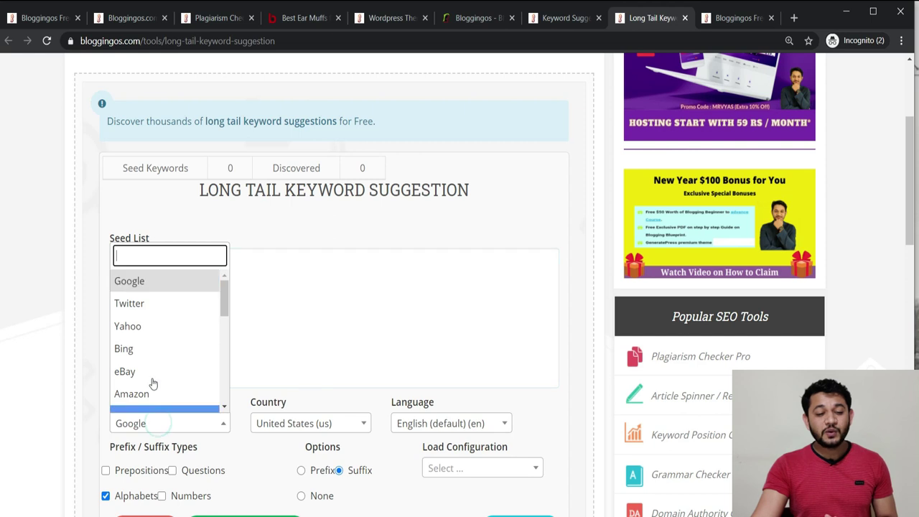
pyautogui.click(147, 285)
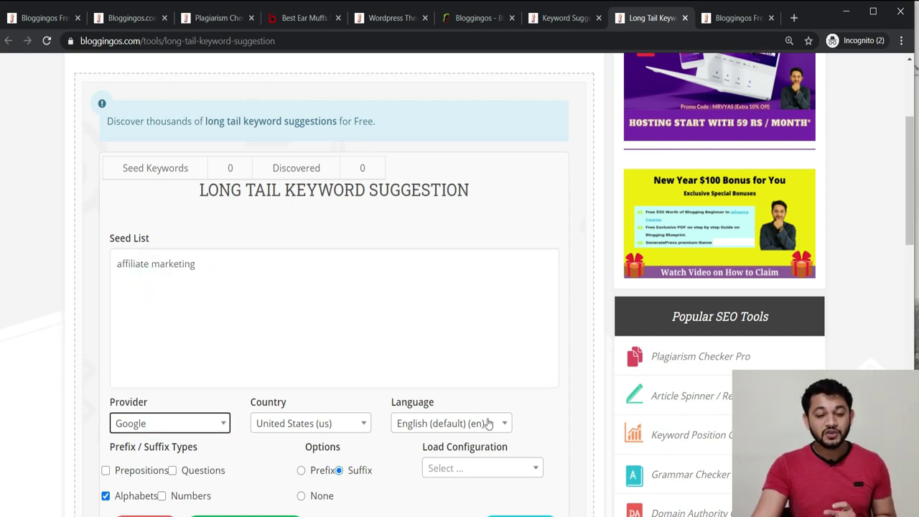
pyautogui.scroll(-1, 472, 430)
pyautogui.scroll(-1, 472, 430)
pyautogui.click(459, 338)
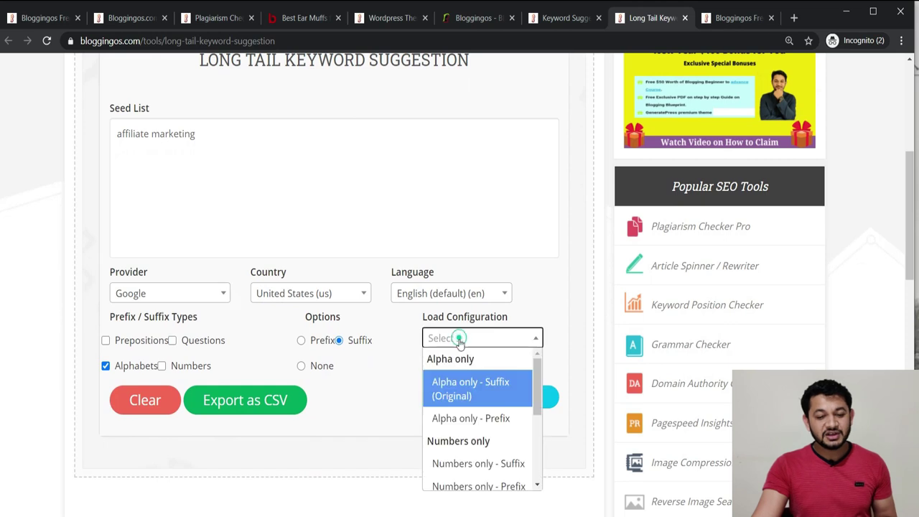
pyautogui.scroll(-2, 462, 410)
pyautogui.click(463, 433)
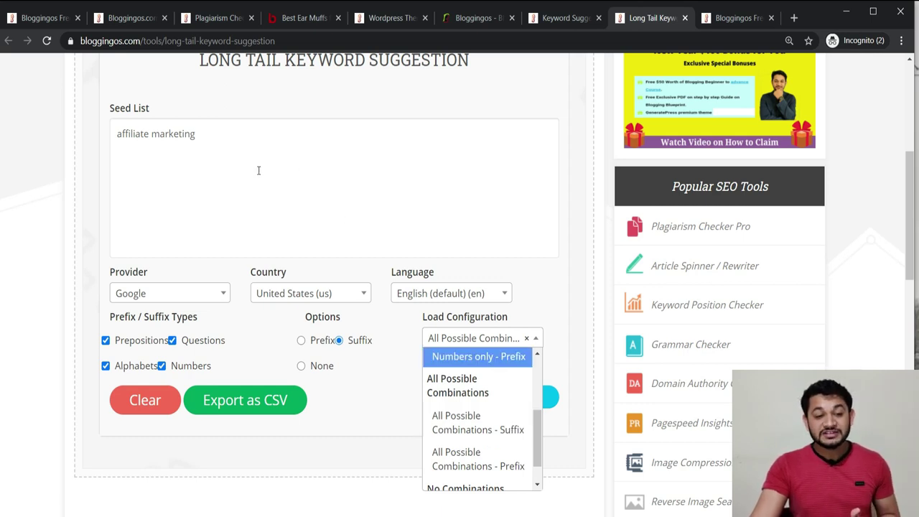
pyautogui.tripleClick(212, 143)
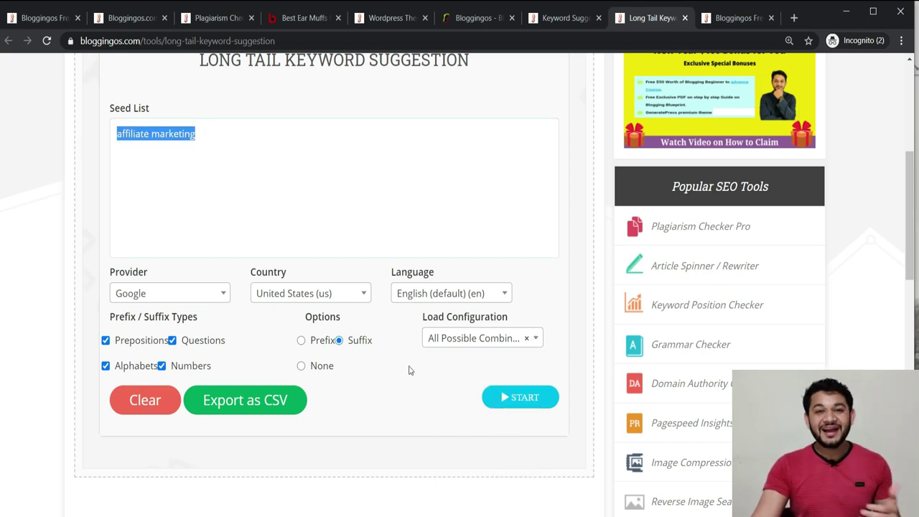
pyautogui.click(525, 395)
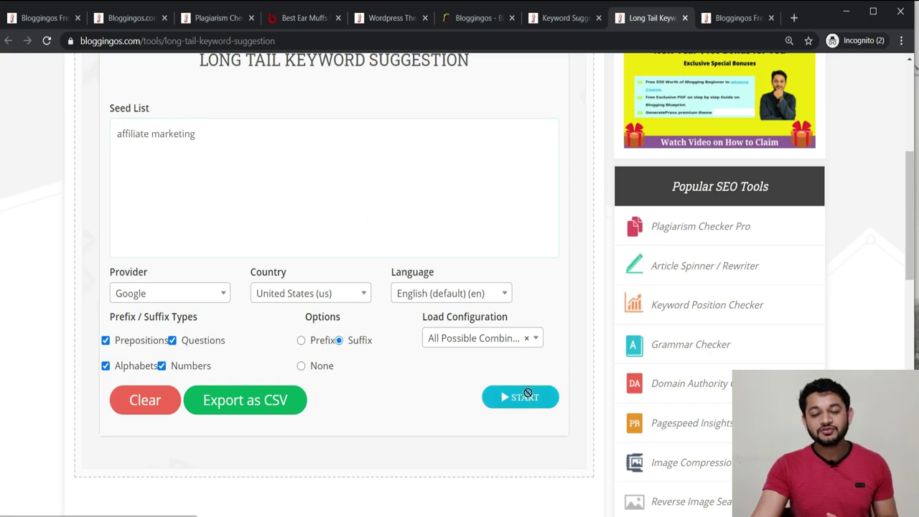
# - Start generating suggestions, pause, and review the first suggested affiliate marketing keywords
pyautogui.scroll(-3, 506, 436)
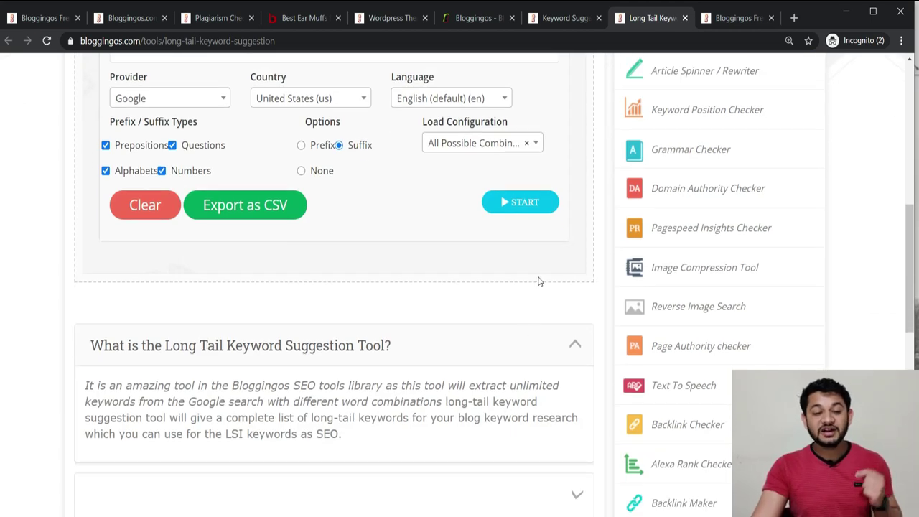
pyautogui.click(503, 206)
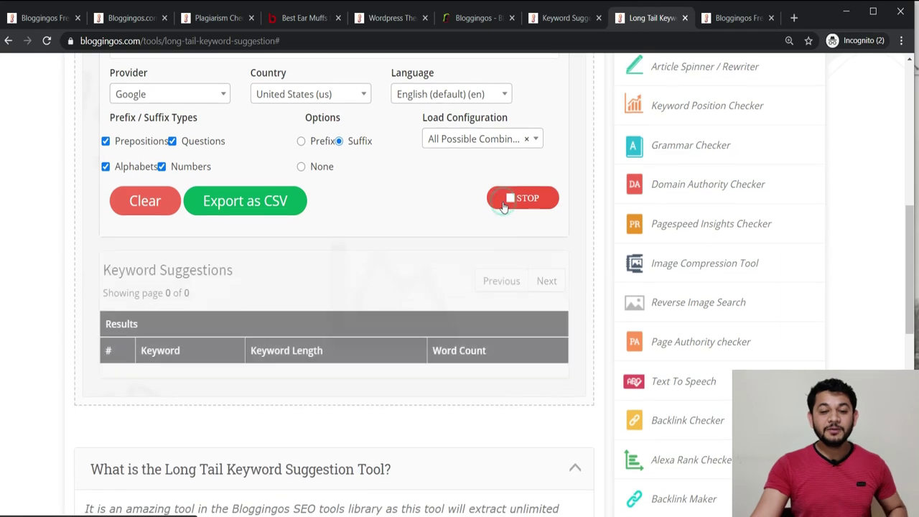
pyautogui.scroll(-2, 476, 222)
pyautogui.scroll(-1, 485, 264)
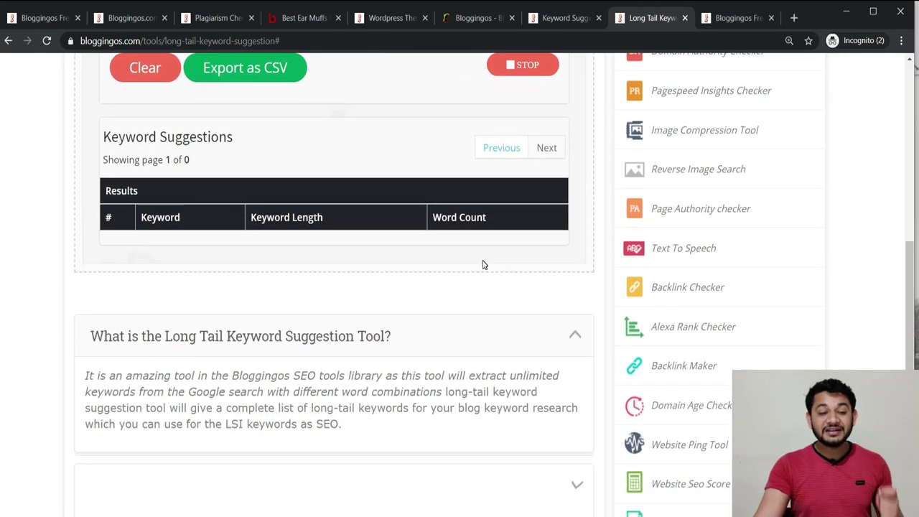
pyautogui.click(527, 69)
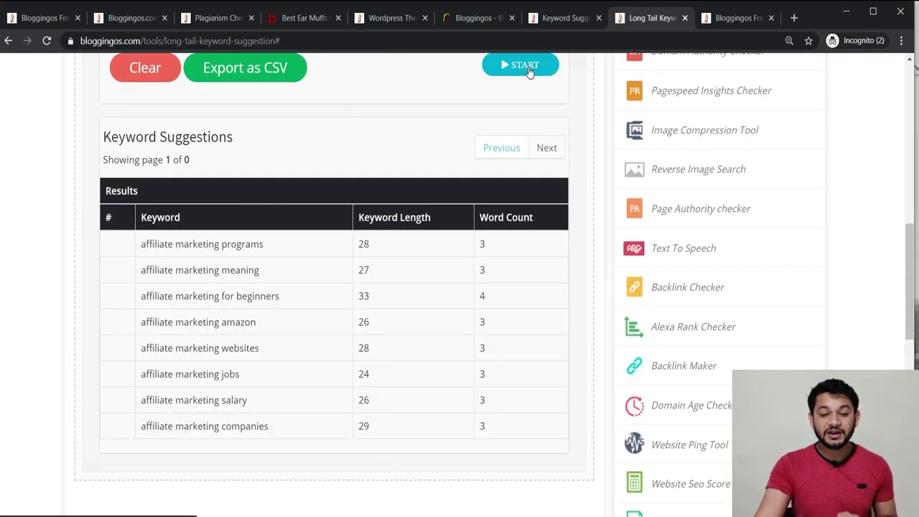
pyautogui.moveTo(152, 246); pyautogui.dragTo(242, 242)
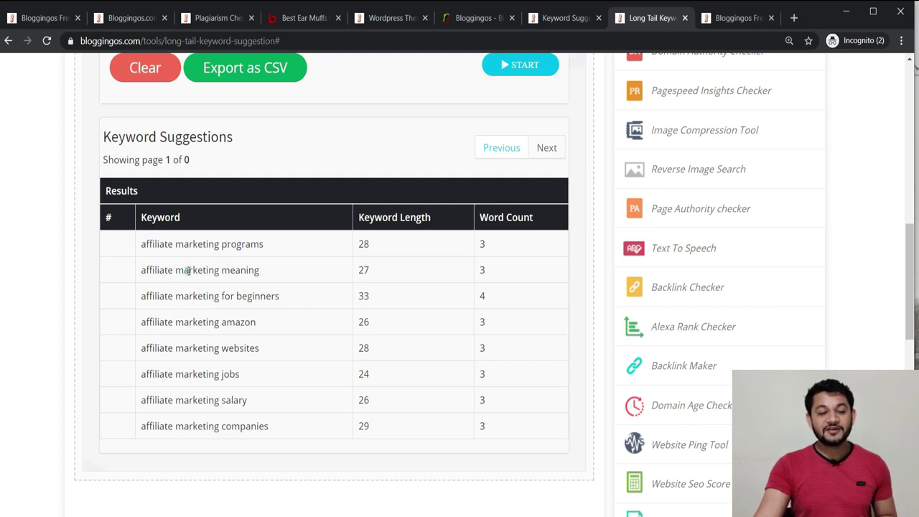
pyautogui.moveTo(184, 270); pyautogui.dragTo(248, 270)
pyautogui.moveTo(185, 295); pyautogui.dragTo(37, 280)
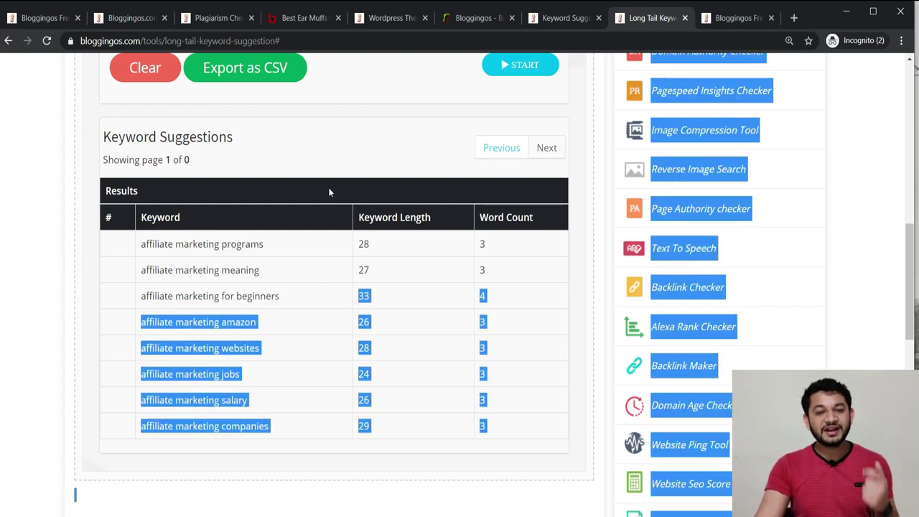
pyautogui.click(278, 324)
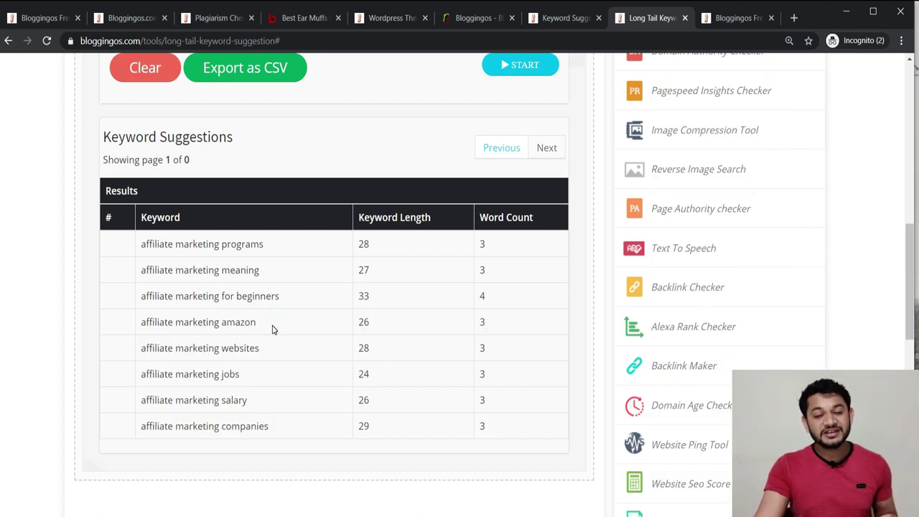
# - Resume generation and page forward through the suggestion results
pyautogui.click(506, 68)
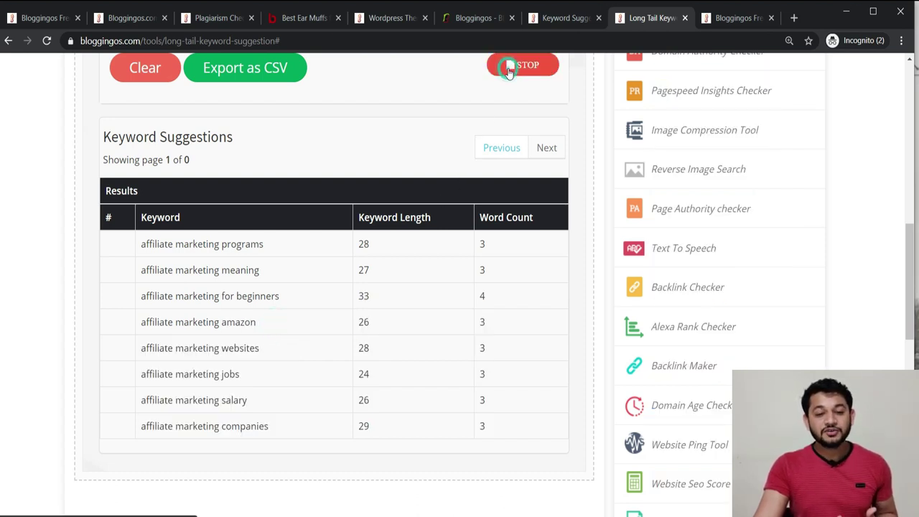
pyautogui.moveTo(102, 159); pyautogui.dragTo(189, 158)
pyautogui.click(189, 158)
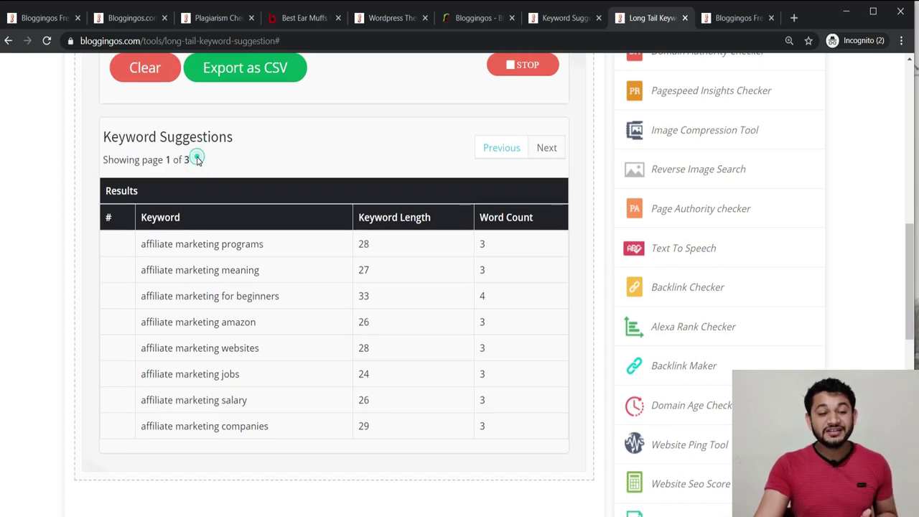
pyautogui.click(546, 147)
pyautogui.click(547, 151)
pyautogui.click(547, 150)
pyautogui.click(546, 148)
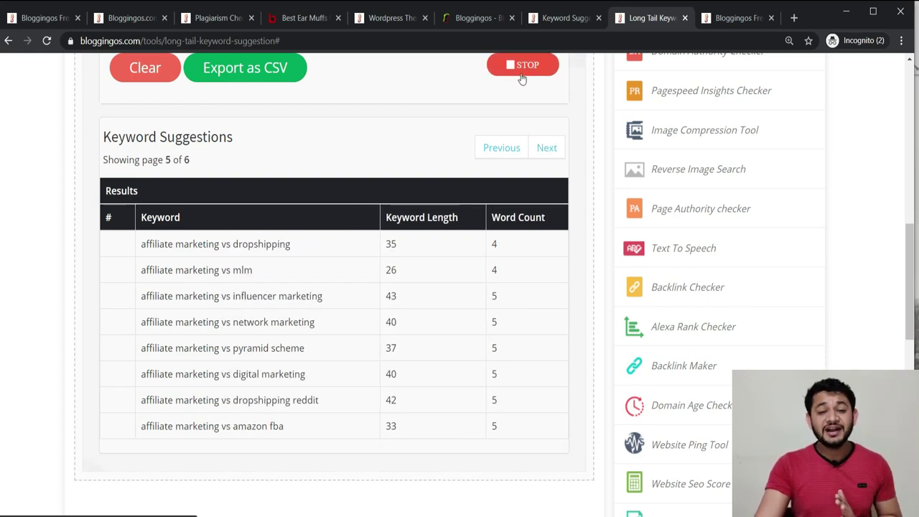
# - Stop the generation and export the suggestions as a CSV file
pyautogui.scroll(3, 521, 280)
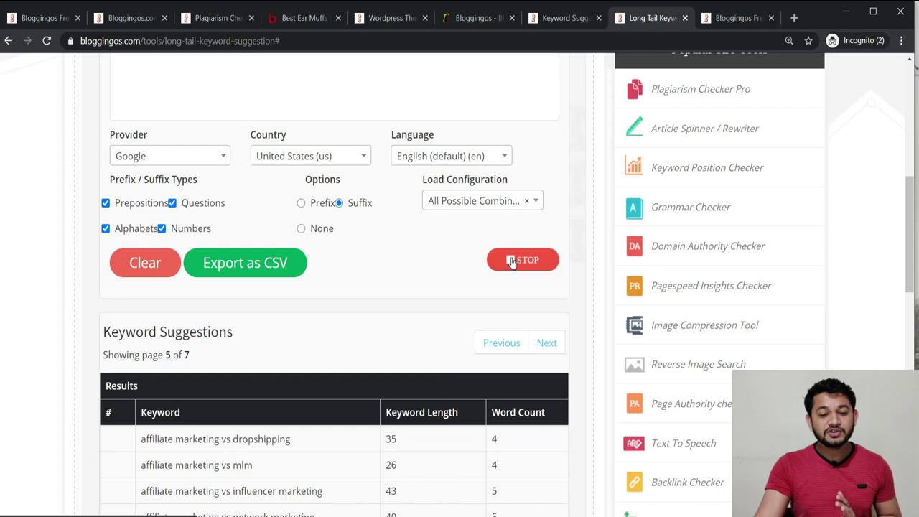
pyautogui.click(511, 259)
pyautogui.scroll(-2, 393, 374)
pyautogui.scroll(2, 289, 376)
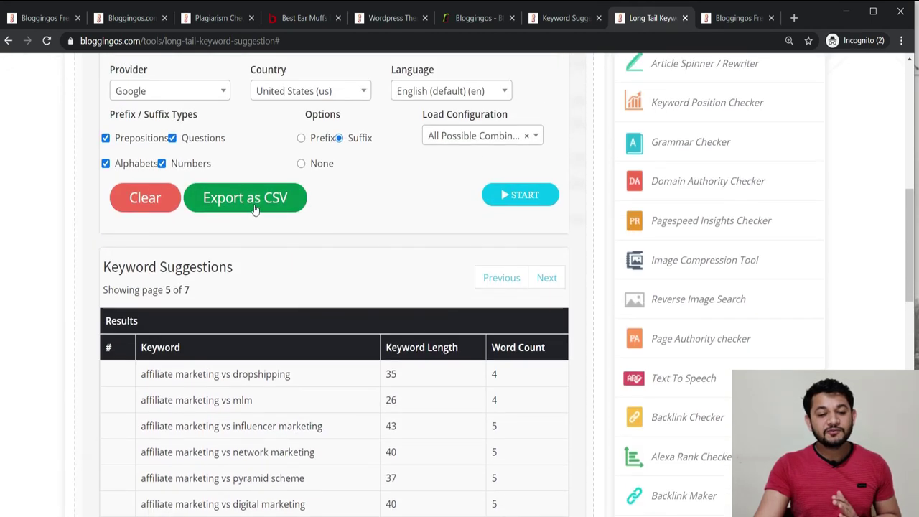
pyautogui.click(246, 201)
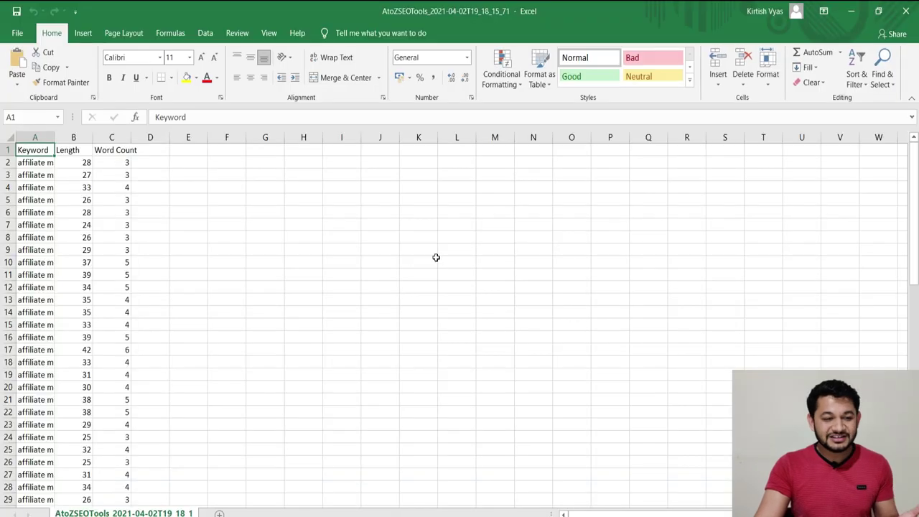
# - AutoFit column A in the exported CSV so phrases like 'affiliate marketing companies' show fully
pyautogui.moveTo(97, 223); pyautogui.dragTo(79, 362)
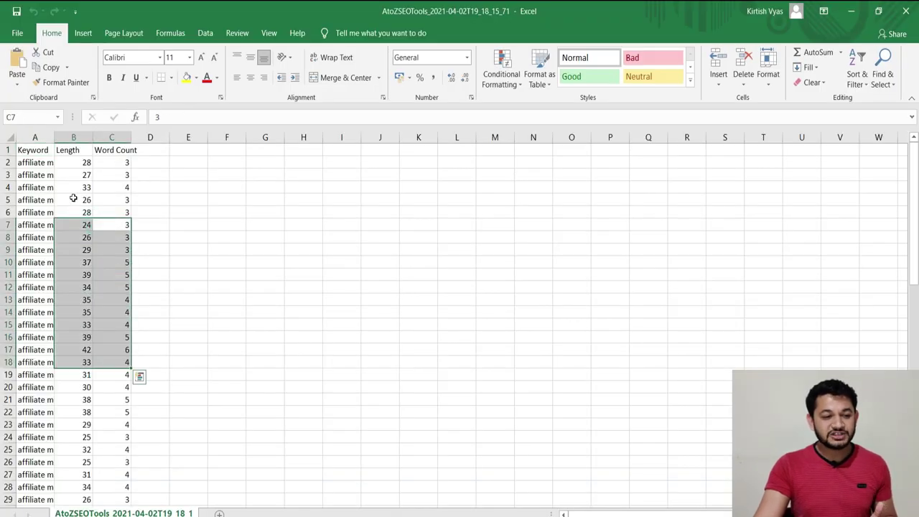
pyautogui.doubleClick(54, 143)
pyautogui.click(101, 201)
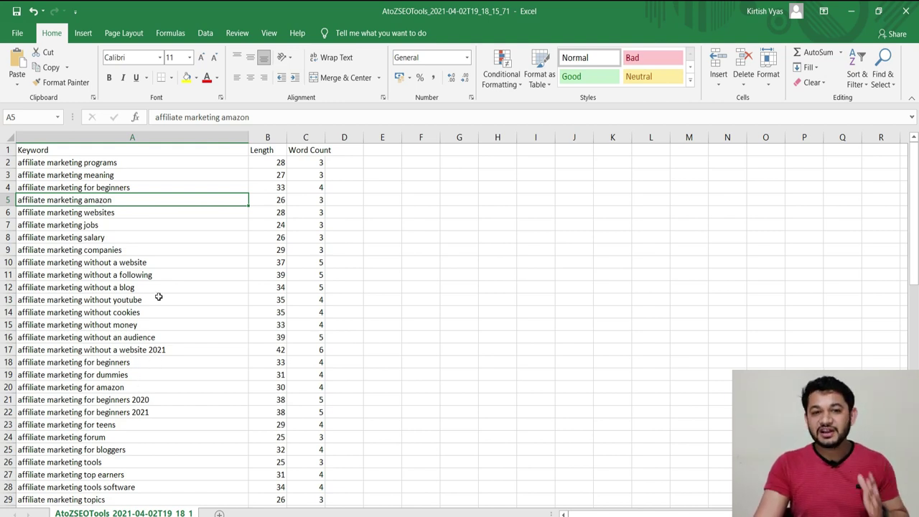
pyautogui.click(180, 251)
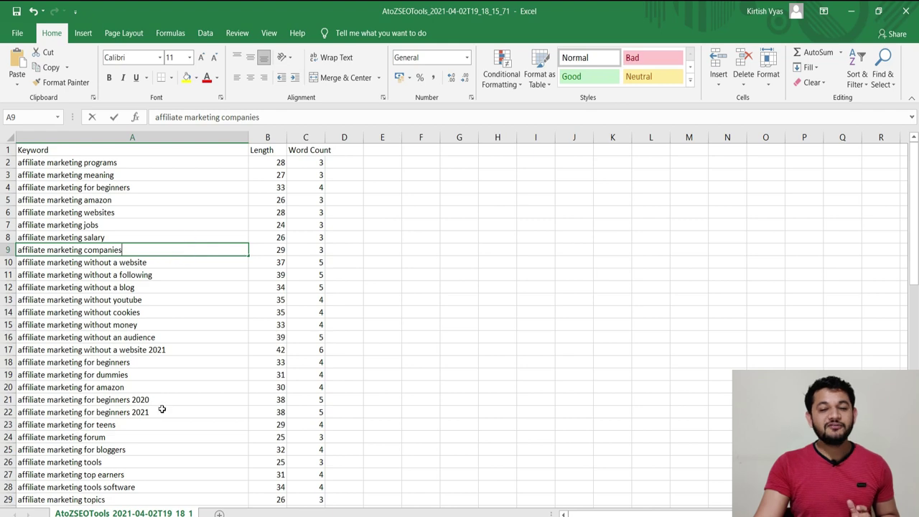
pyautogui.press('F2')
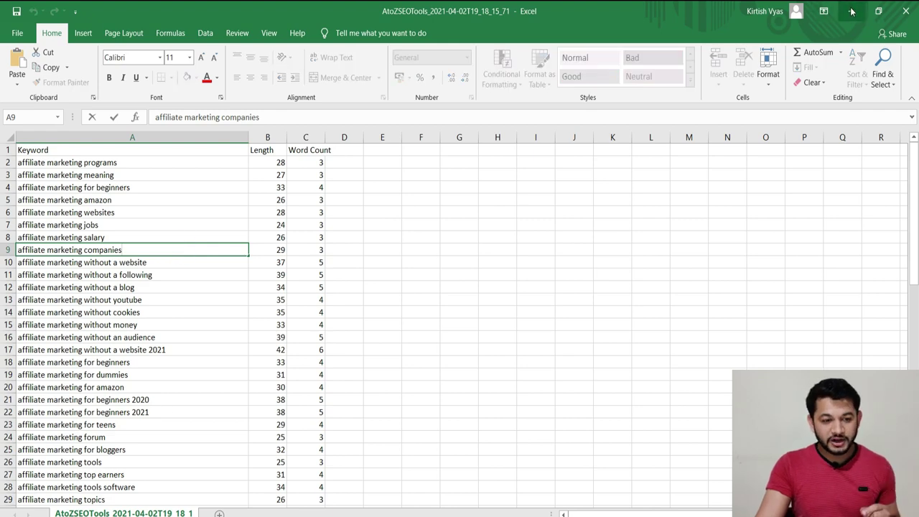
pyautogui.click(852, 10)
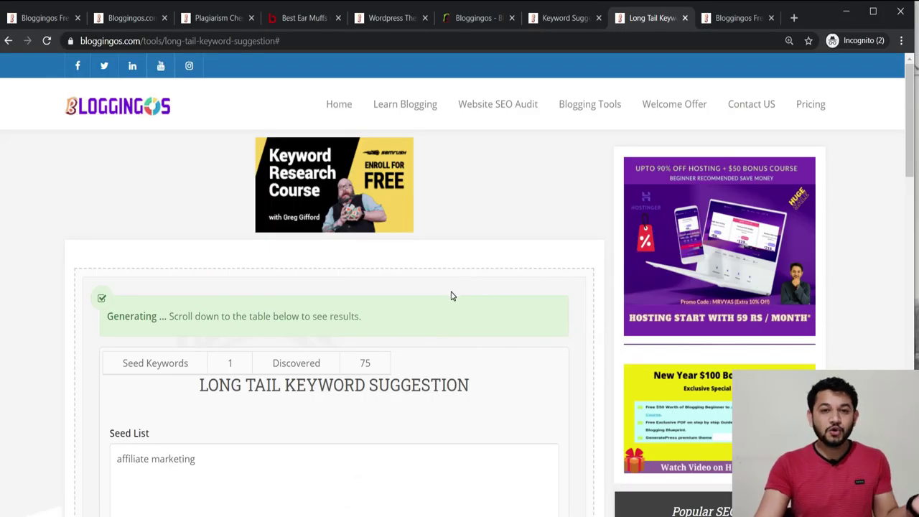
# - Return to the Bloggingos tools overview and open Backlink Analyzer from Most Popular Tools
pyautogui.click(343, 108)
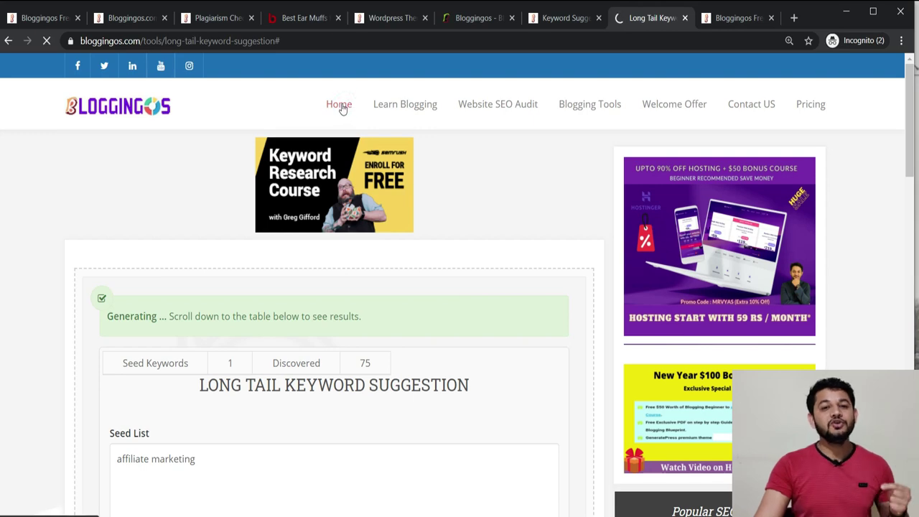
pyautogui.click(45, 16)
pyautogui.scroll(-10, 201, 334)
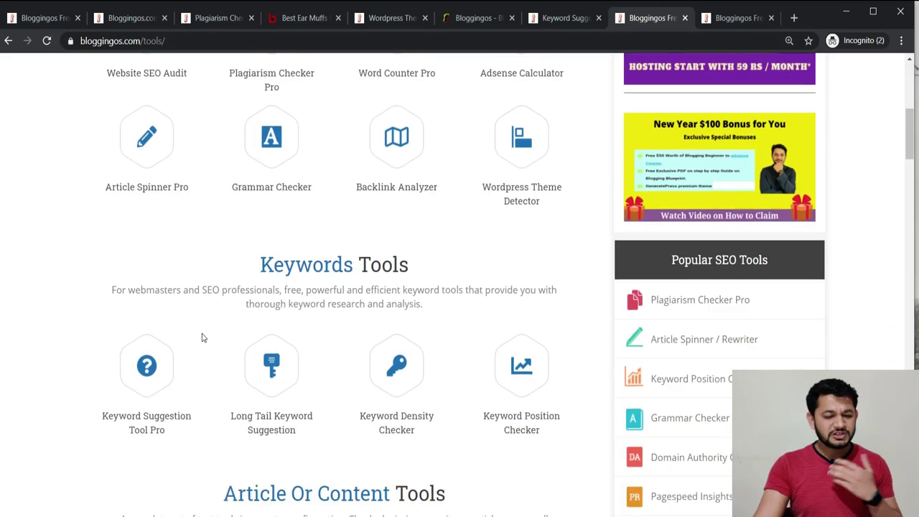
pyautogui.scroll(-10, 204, 339)
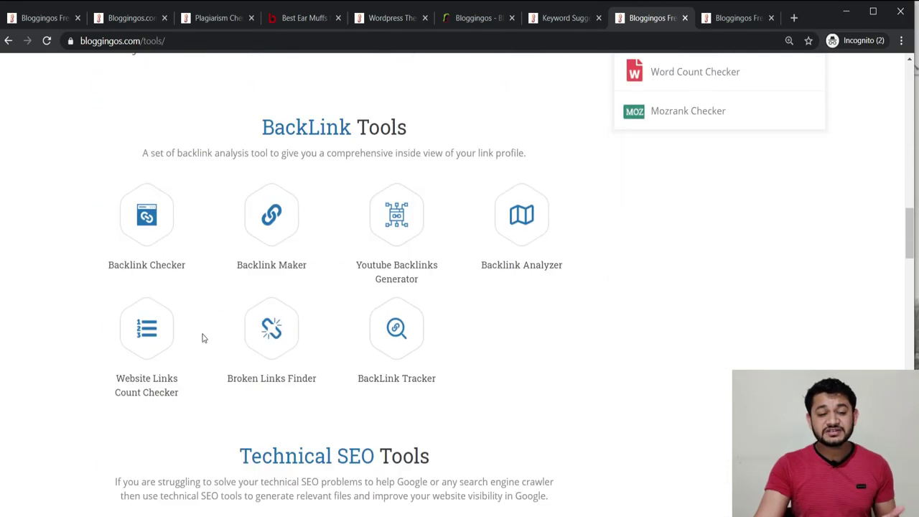
pyautogui.scroll(16, 205, 339)
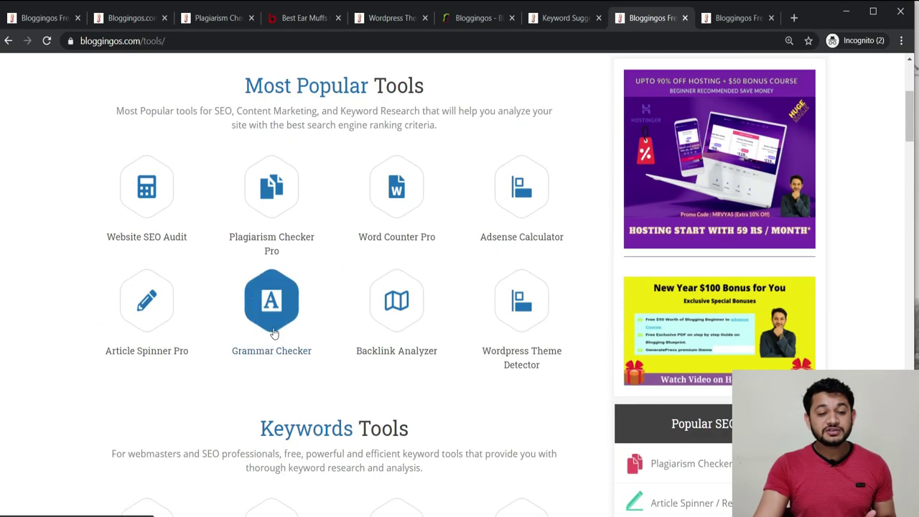
pyautogui.click(402, 323)
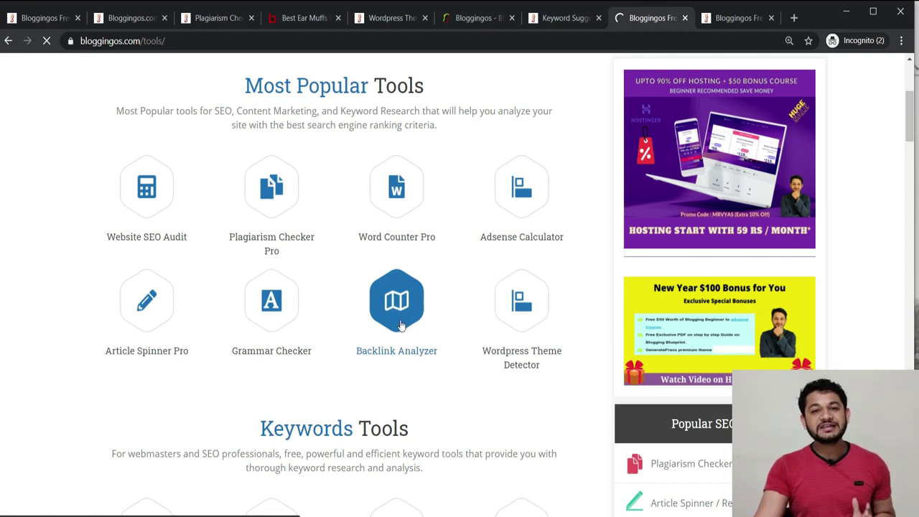
pyautogui.scroll(-2, 336, 276)
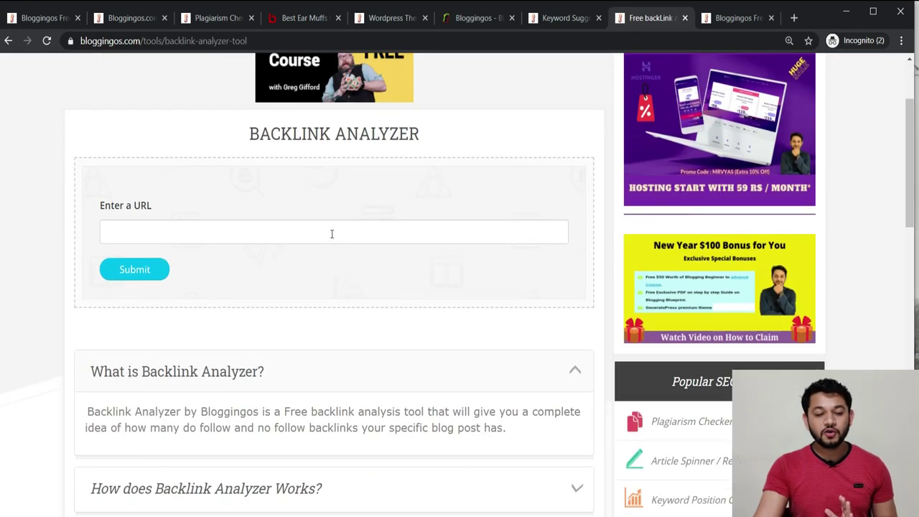
# - Run Backlink Analyzer on the saved best-wordpress-blog-themes page URL
pyautogui.click(332, 234)
pyautogui.click(240, 333)
pyautogui.click(139, 269)
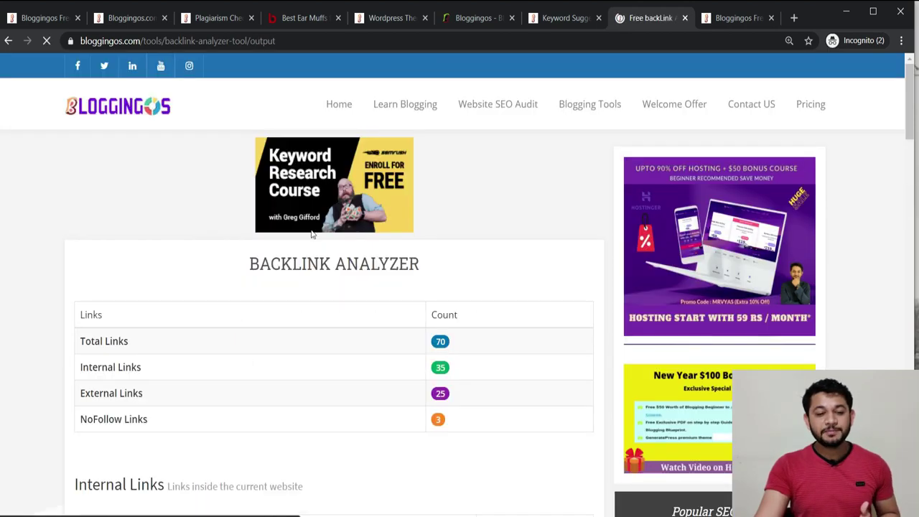
pyautogui.scroll(-2, 117, 187)
# - Review the link counts (70 total, 35 internal, 25 external, 3 nofollow) and go Home
pyautogui.click(475, 222)
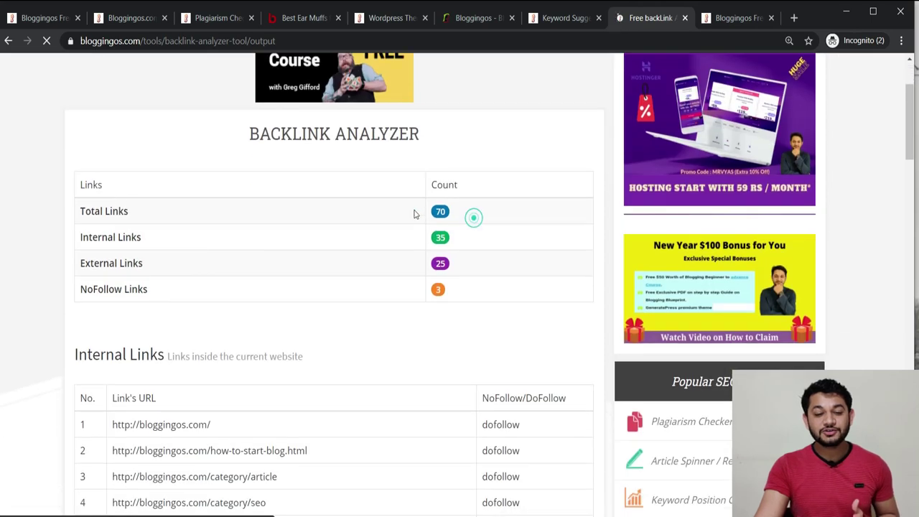
pyautogui.scroll(-1, 338, 220)
pyautogui.tripleClick(338, 220)
pyautogui.click(466, 172)
pyautogui.click(466, 192)
pyautogui.scroll(-9, 521, 219)
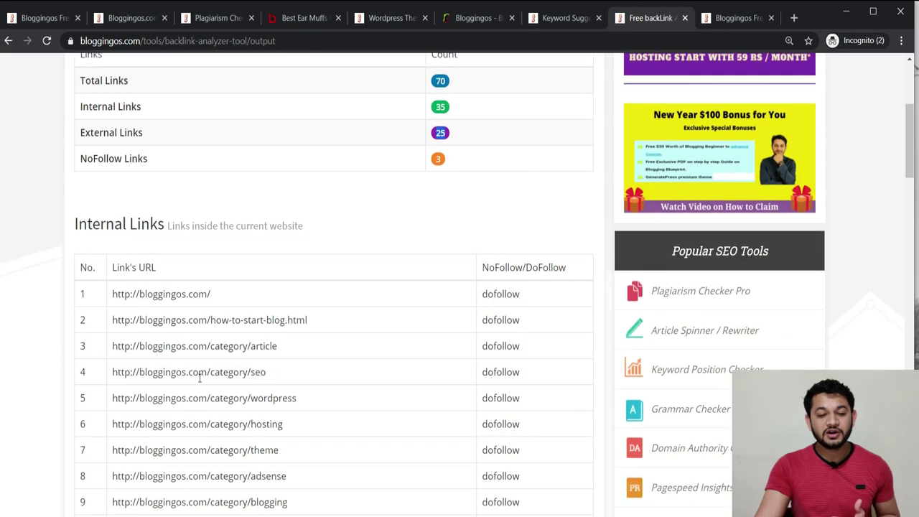
pyautogui.scroll(-7, 497, 327)
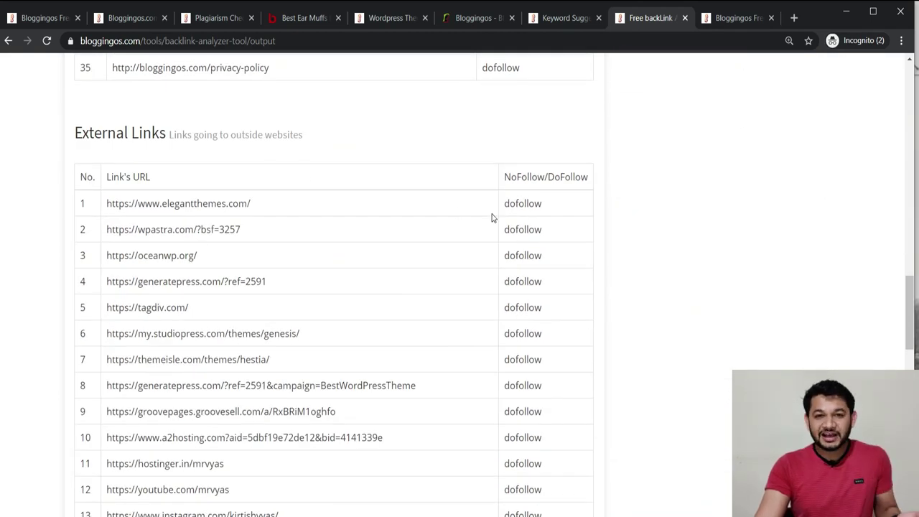
pyautogui.scroll(-12, 476, 344)
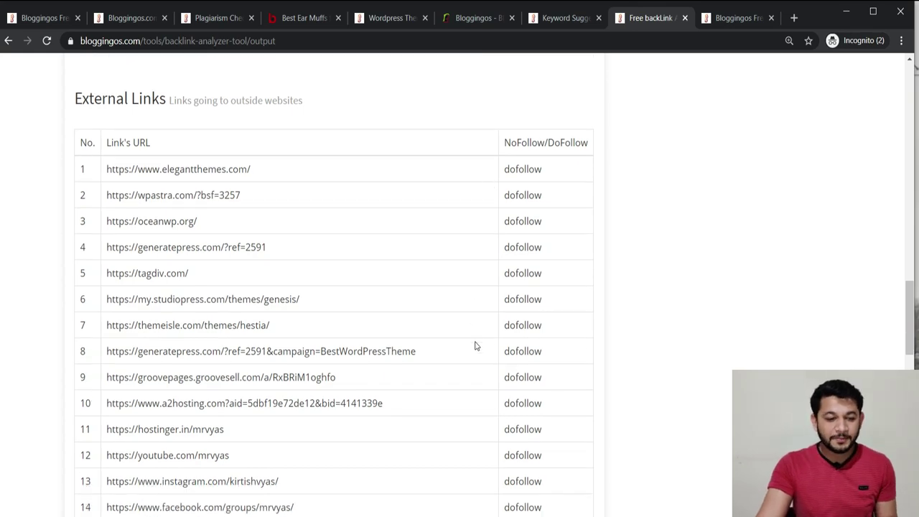
pyautogui.scroll(7, 472, 350)
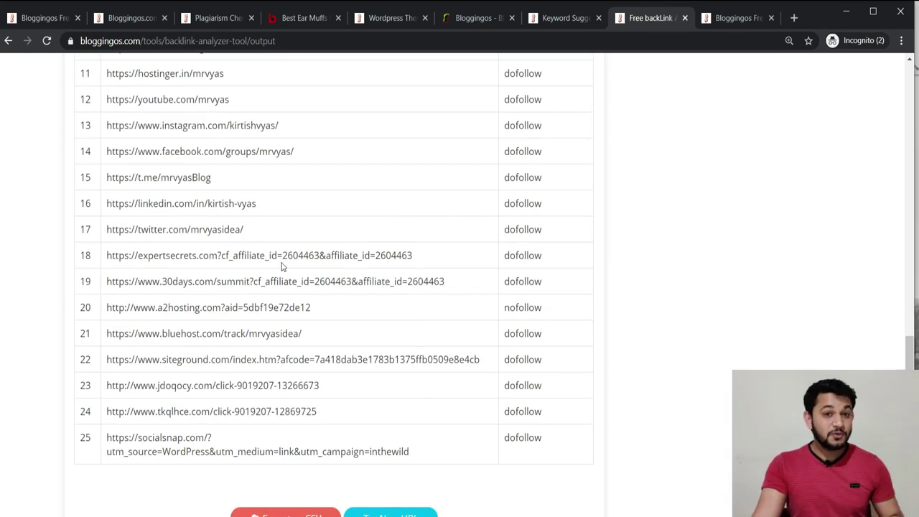
pyautogui.scroll(20, 287, 279)
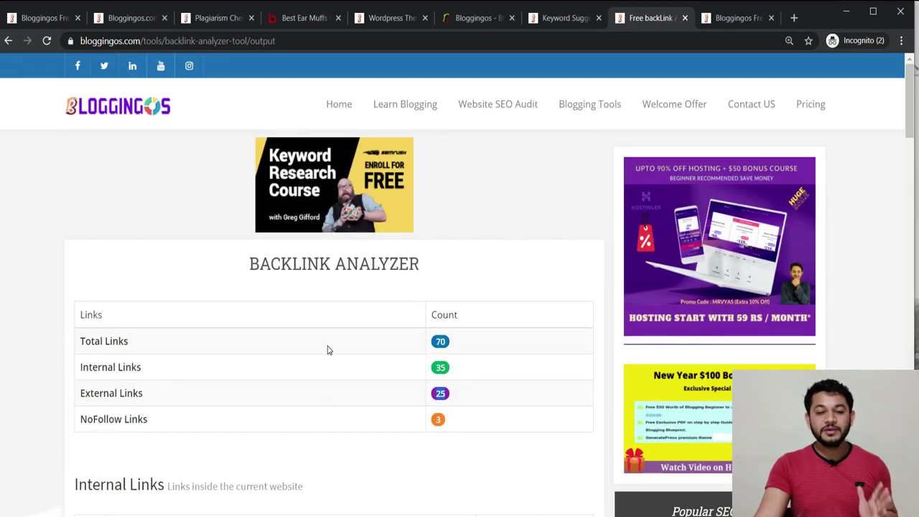
pyautogui.click(338, 104)
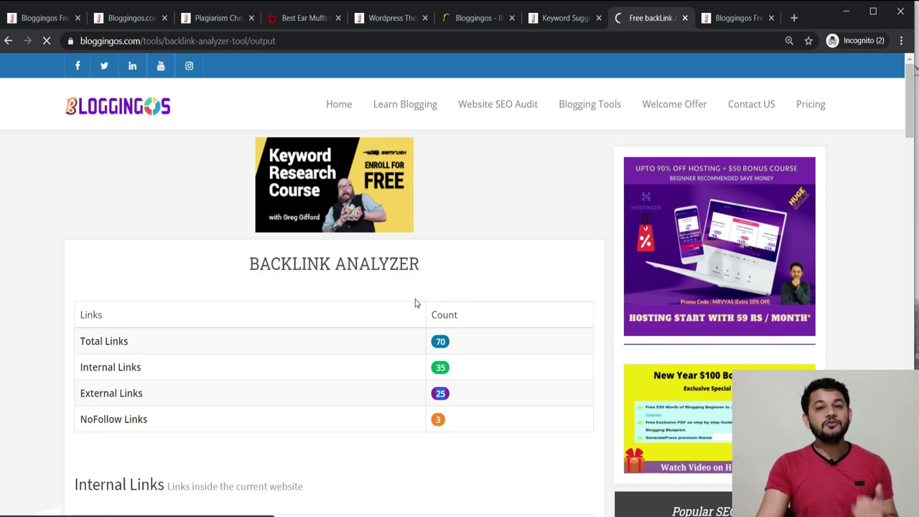
# - Open Mozrank DA-PA Checker from the Website Tracking Tools section
pyautogui.scroll(-15, 416, 309)
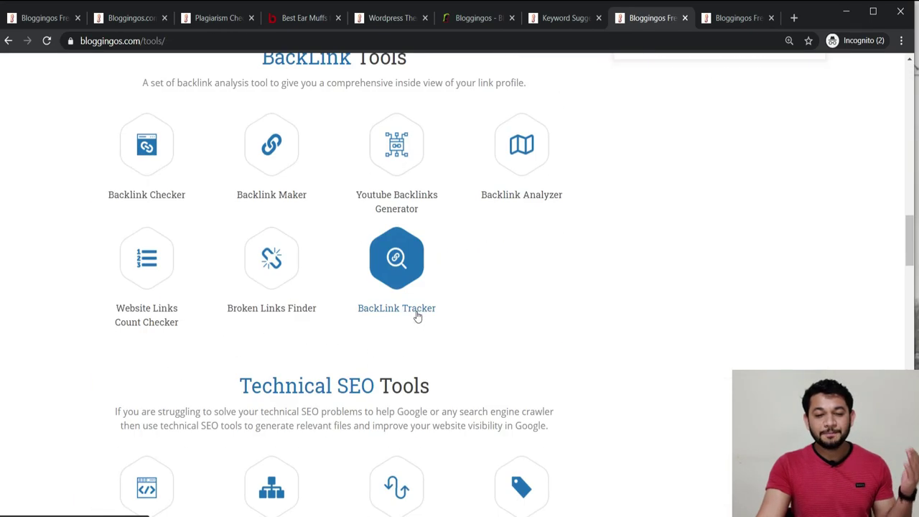
pyautogui.scroll(-20, 416, 317)
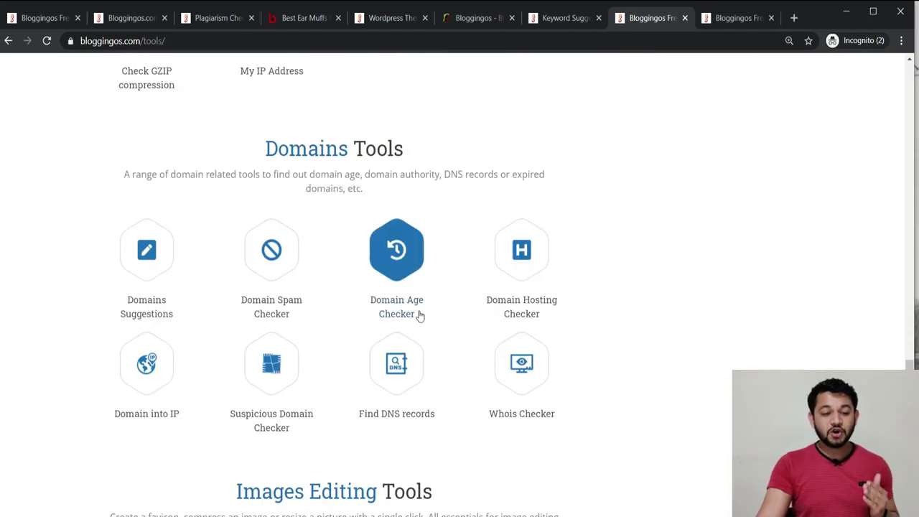
pyautogui.scroll(-6, 420, 316)
pyautogui.scroll(-5, 156, 280)
pyautogui.scroll(6, 154, 275)
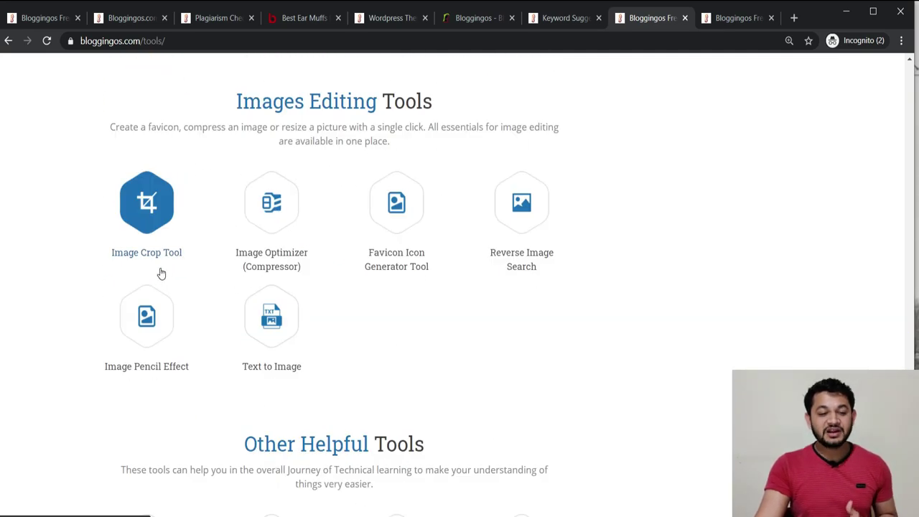
pyautogui.scroll(10, 162, 274)
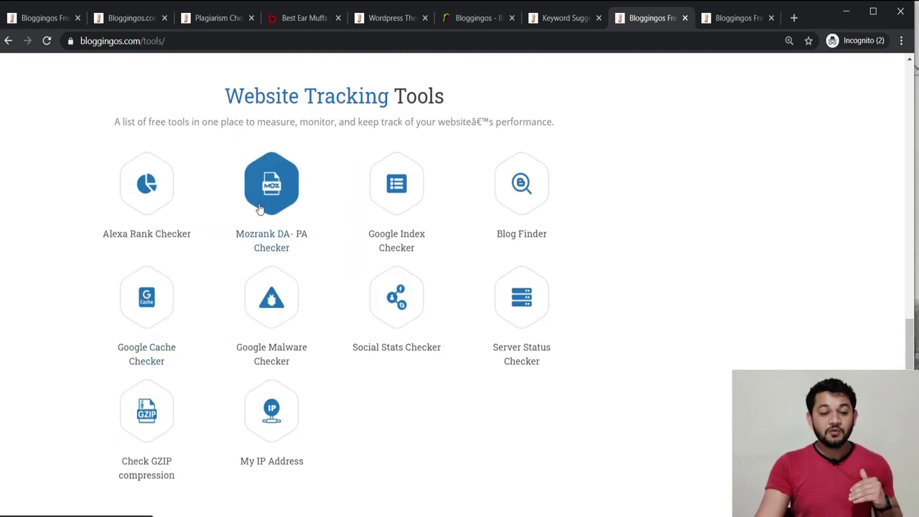
pyautogui.click(260, 208)
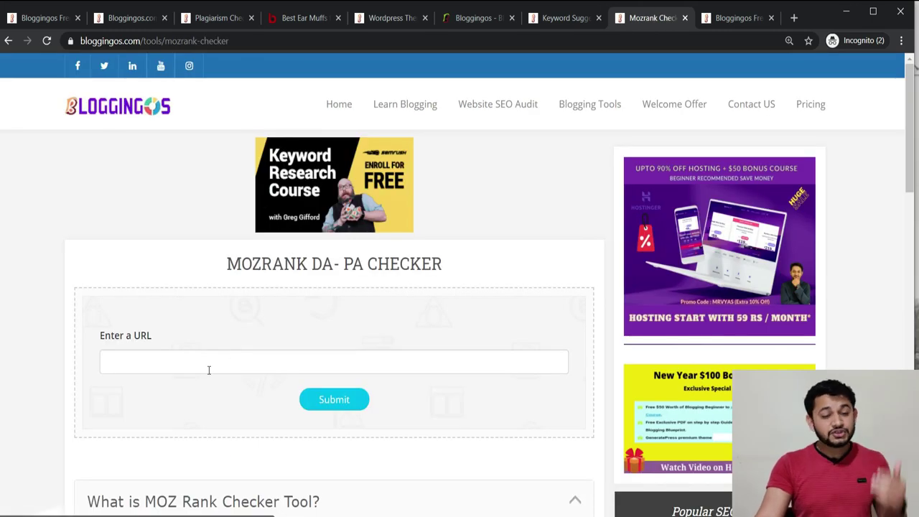
pyautogui.click(190, 358)
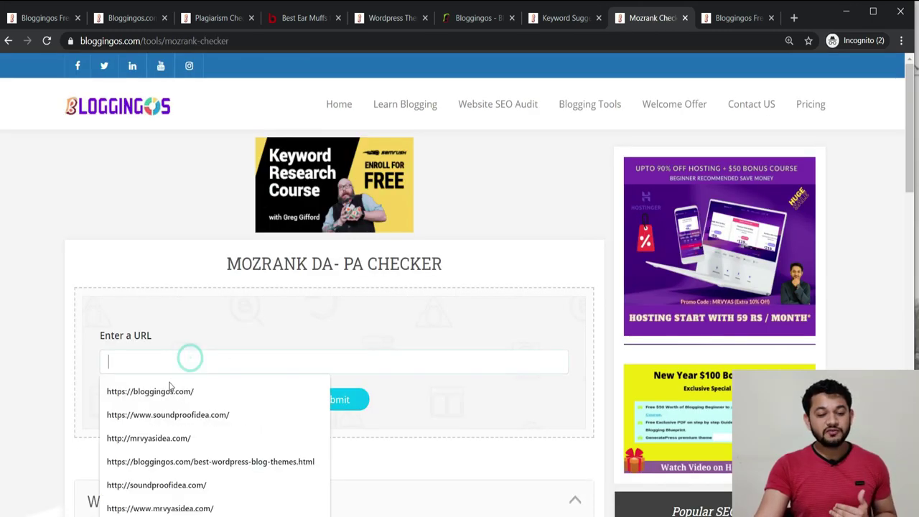
pyautogui.click(165, 386)
pyautogui.click(324, 400)
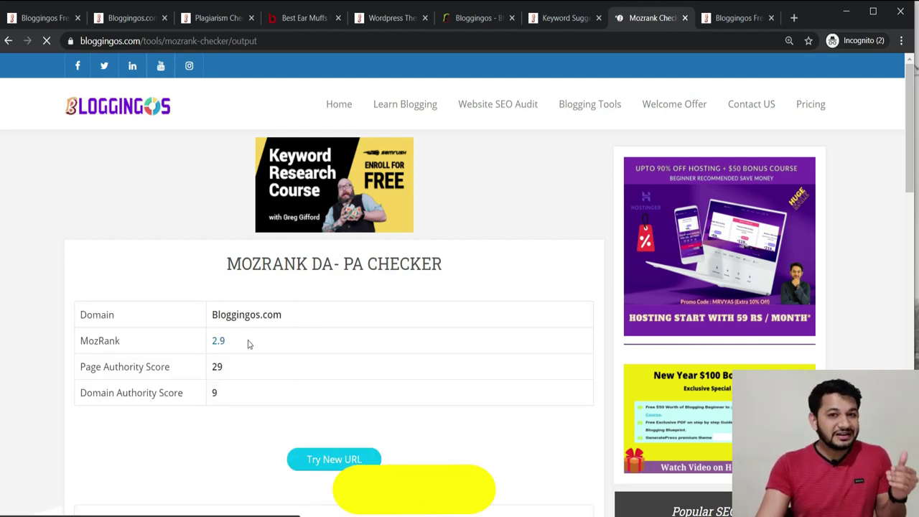
pyautogui.scroll(-2, 246, 343)
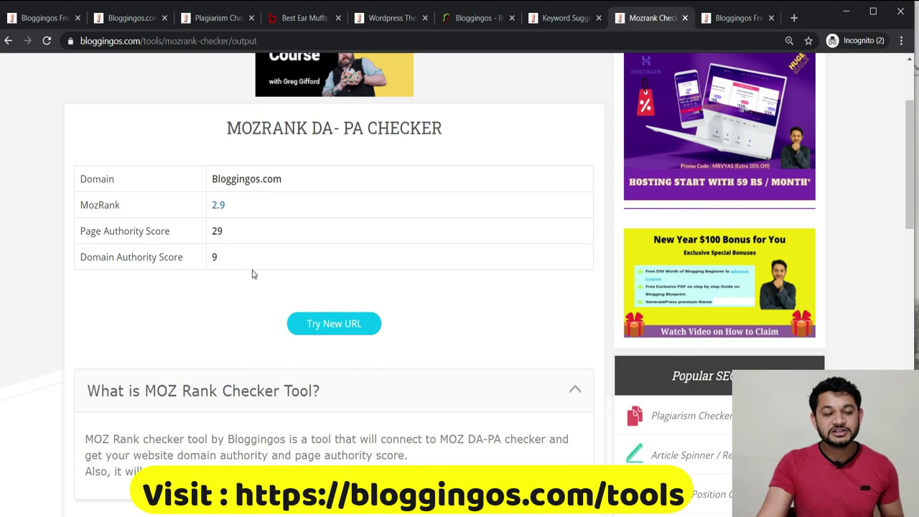
# - Review MozRank 2.9, Page Authority 29 and Domain Authority 9, then return to the tools overview
pyautogui.doubleClick(231, 231)
pyautogui.click(222, 255)
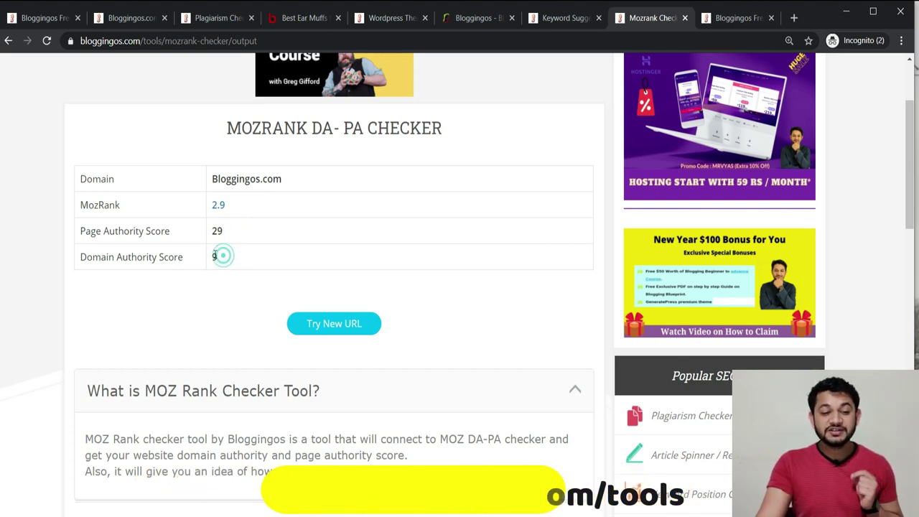
pyautogui.doubleClick(215, 256)
pyautogui.moveTo(287, 203); pyautogui.dragTo(264, 171)
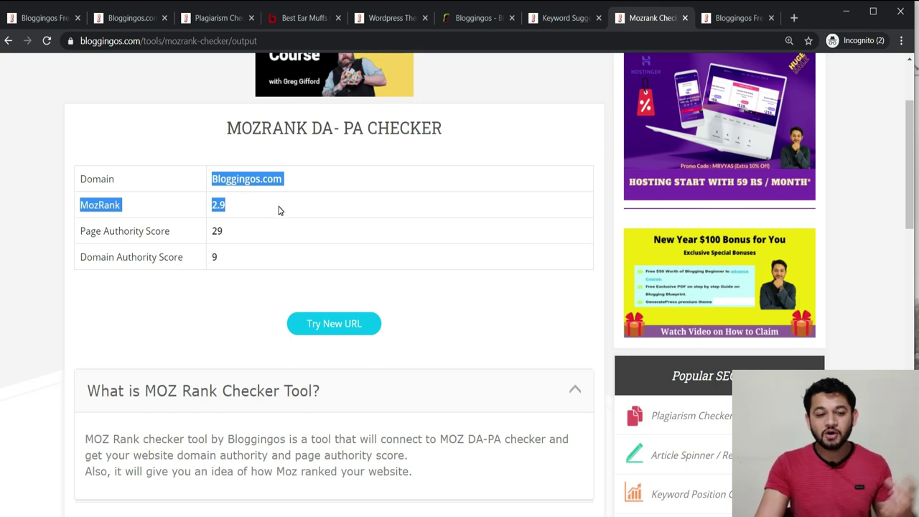
pyautogui.click(192, 82)
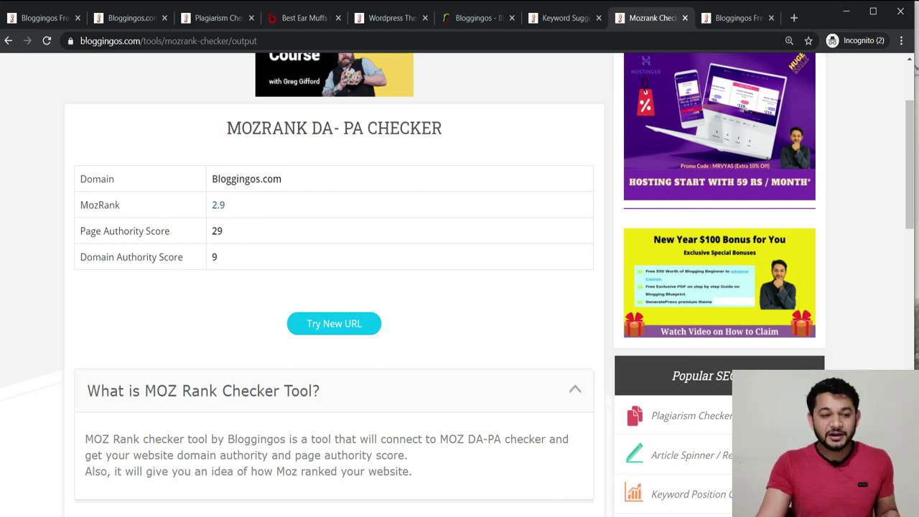
pyautogui.click(36, 17)
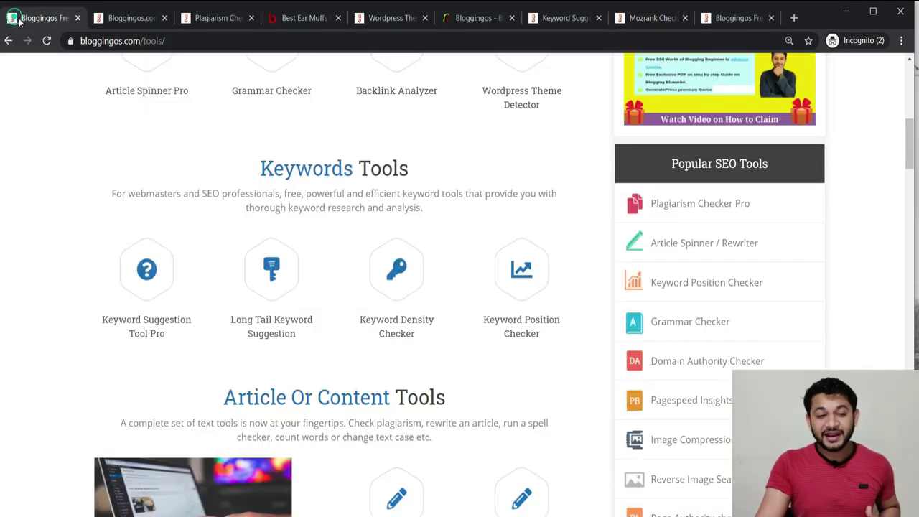
pyautogui.scroll(8, 178, 326)
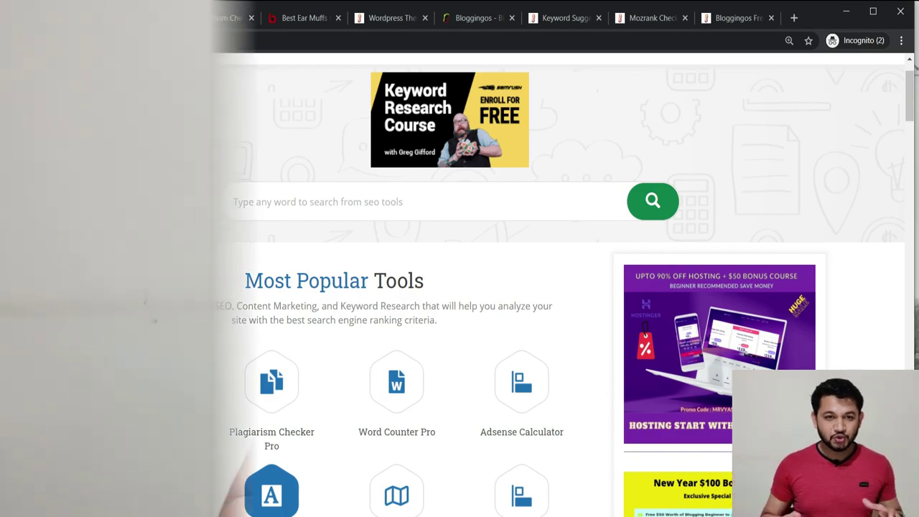